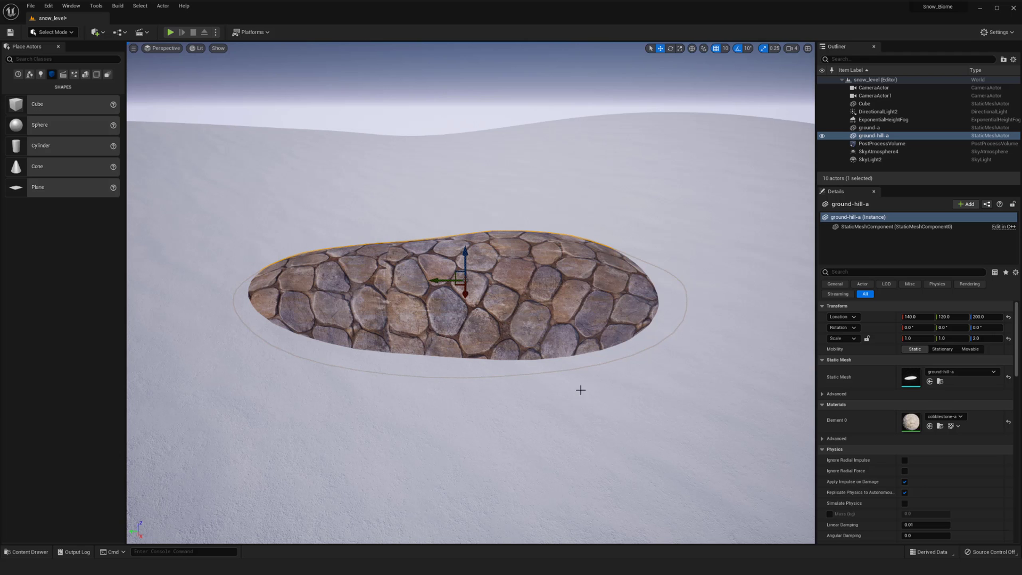
Apply the cobblestone-a material to the snow ground surrounding the hill mesh
click(27, 551)
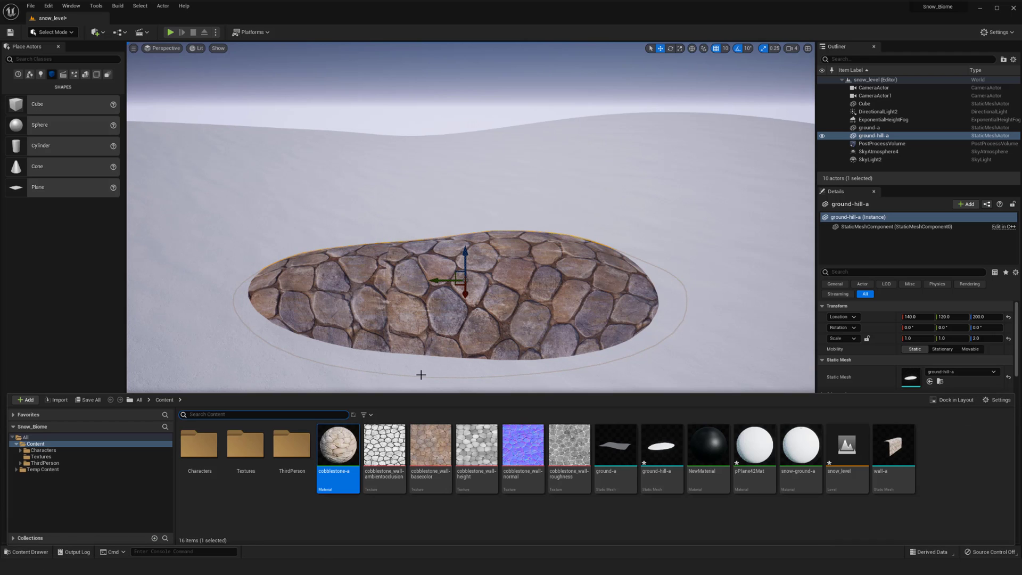
drag(338, 447, 261, 329)
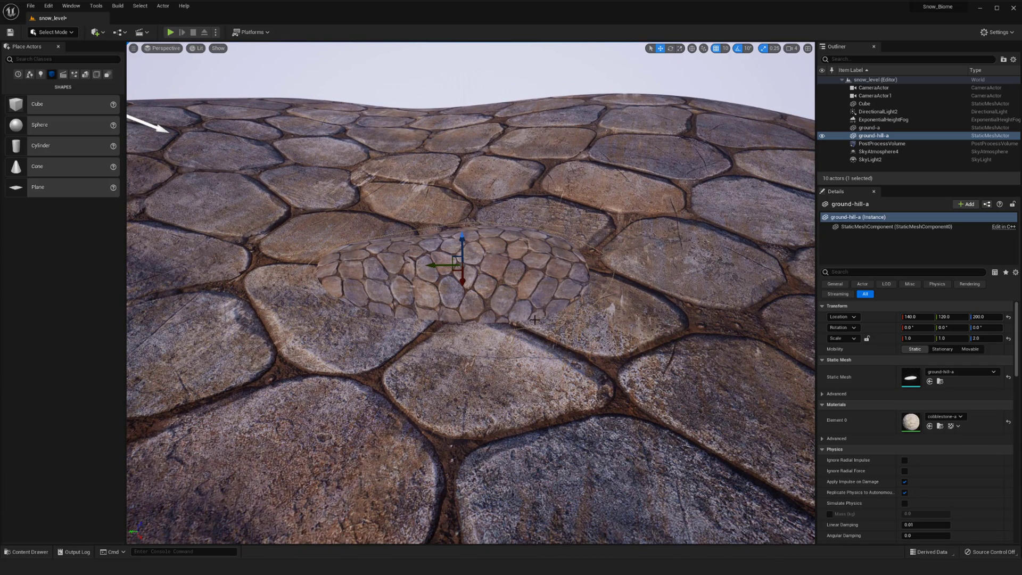
key(w)
right_drag(516, 286, 512, 261)
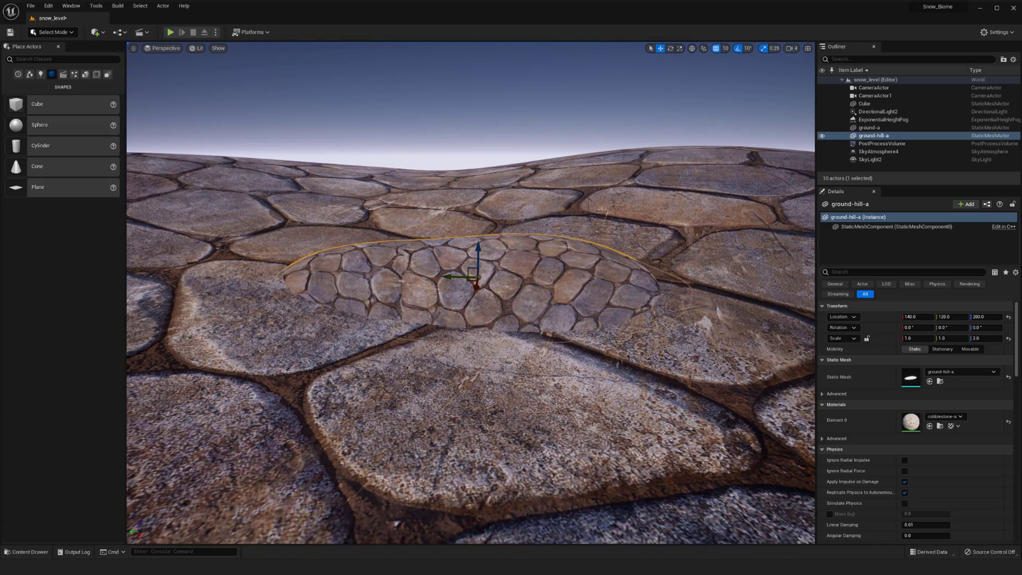
key(e)
right_drag(547, 364, 550, 378)
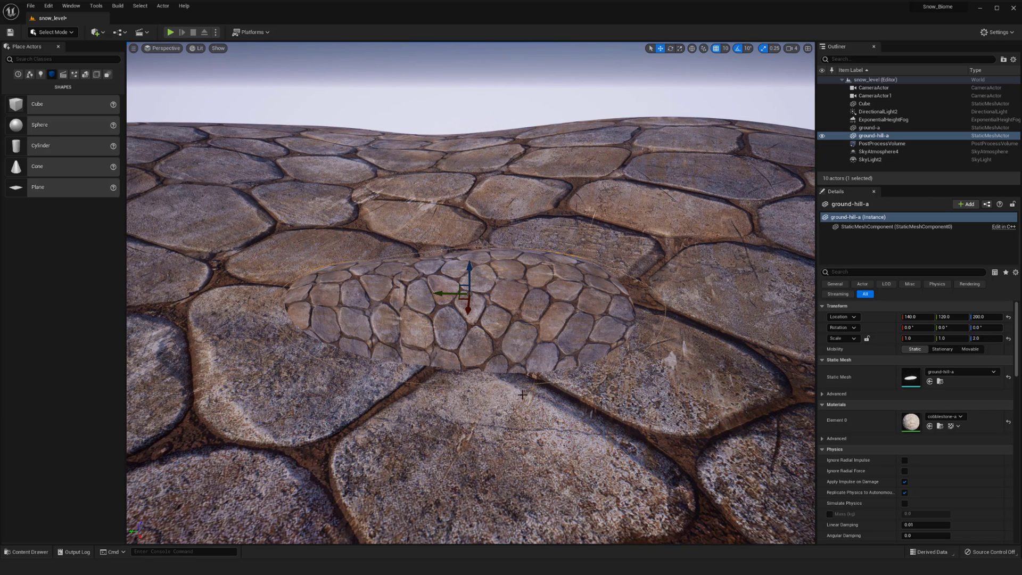
key(w)
mouse_move(528, 388)
right_down()
mouse_move(534, 418)
mouse_move(535, 397)
right_up()
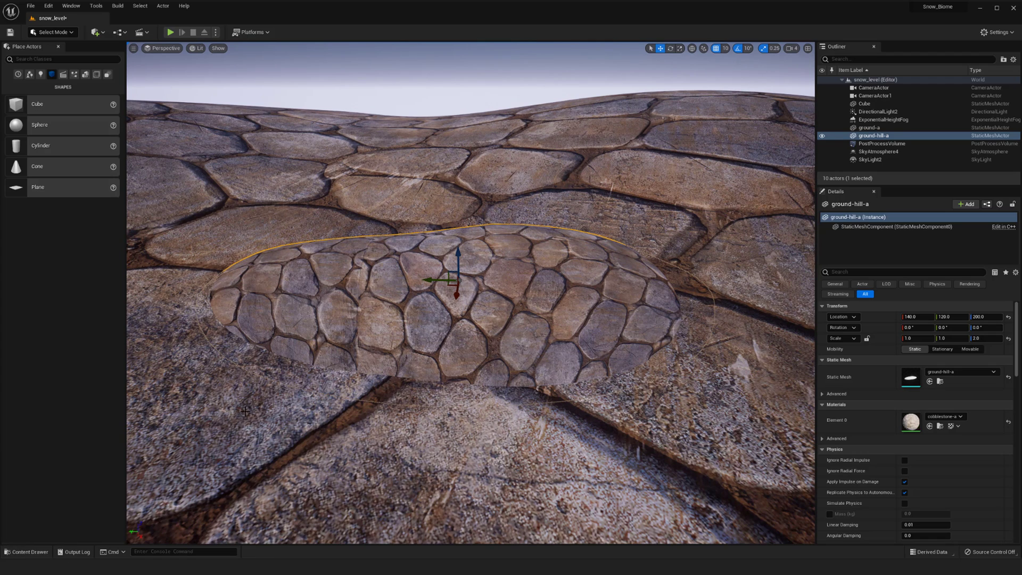
Open the cobblestone-a material for editing and move its output node farther from the Texture Samples to make room for more nodes
click(49, 550)
mouse_move(340, 445)
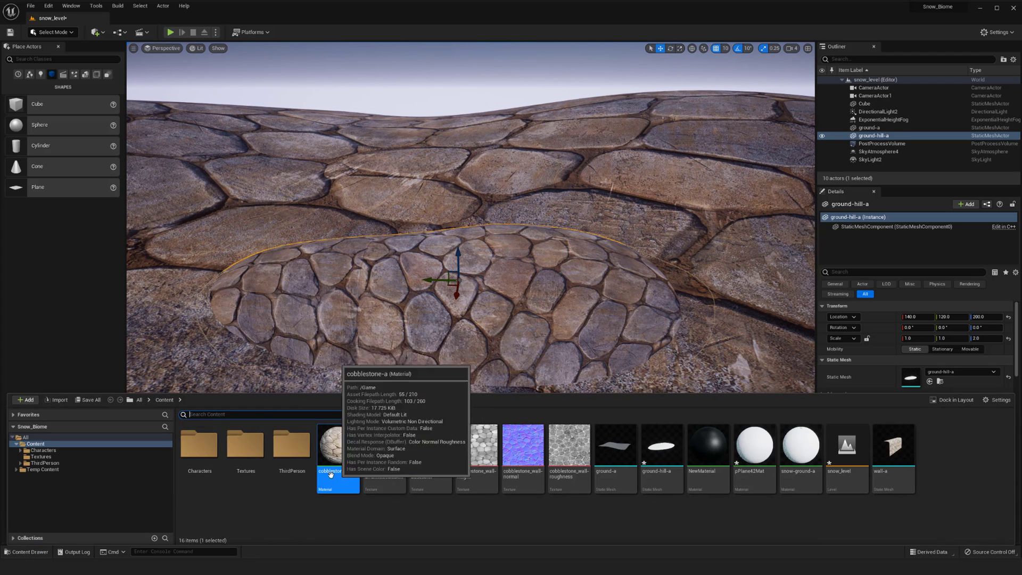
double_click(344, 446)
scroll(548, 304, down, 3)
right_drag(520, 285, 570, 254)
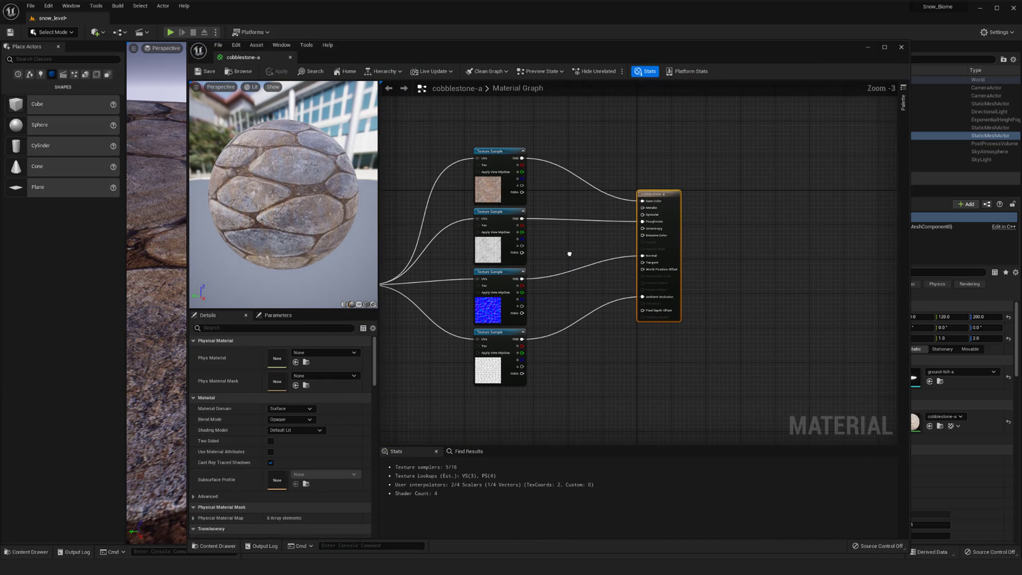
drag(689, 202, 776, 241)
right_drag(641, 181, 682, 163)
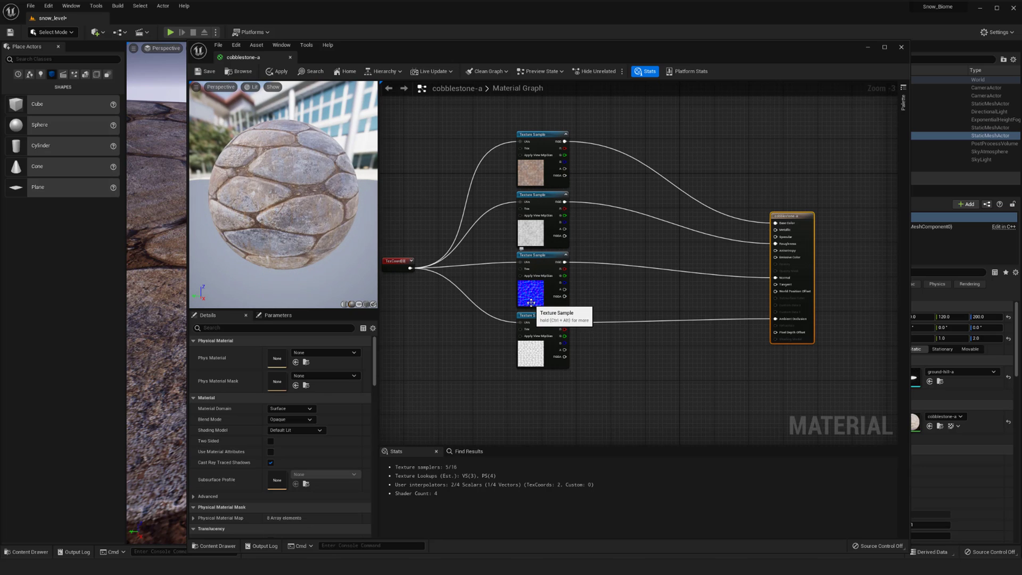
Add a WorldAlignedTexture node to the material graph
mouse_move(654, 352)
right_down()
mouse_move(616, 397)
mouse_move(645, 370)
right_up()
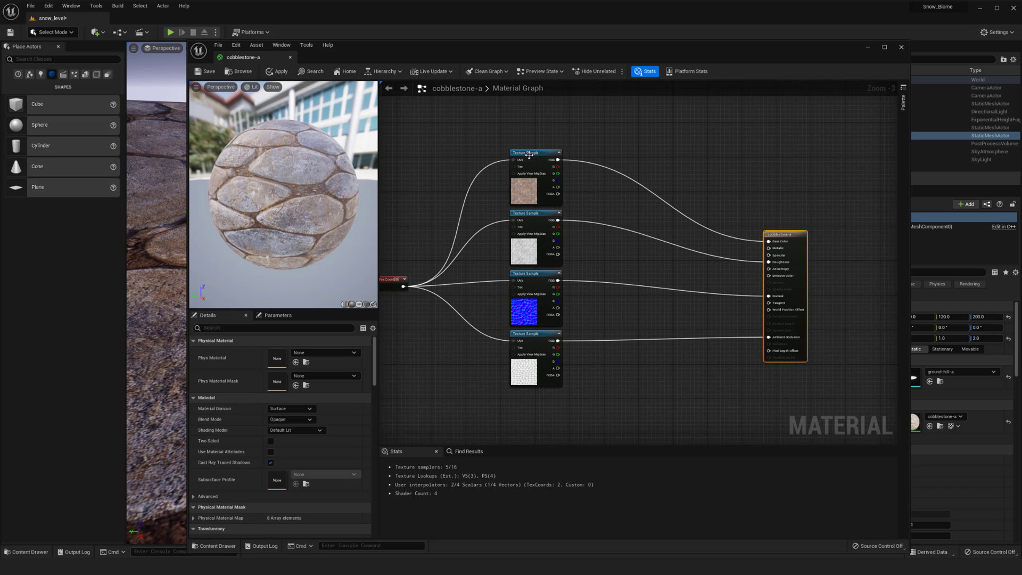
right_drag(605, 148, 655, 146)
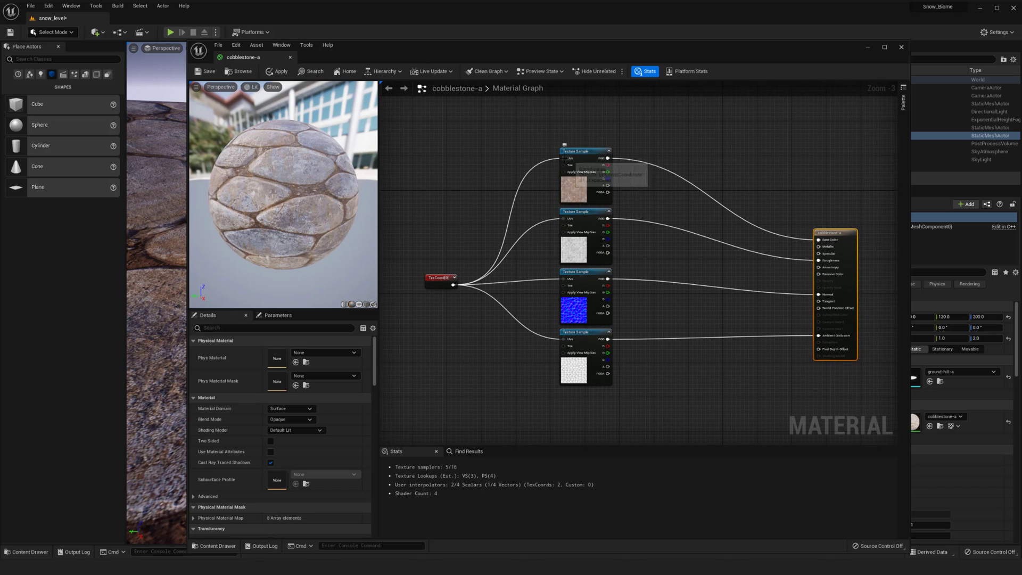
right_drag(541, 196, 484, 231)
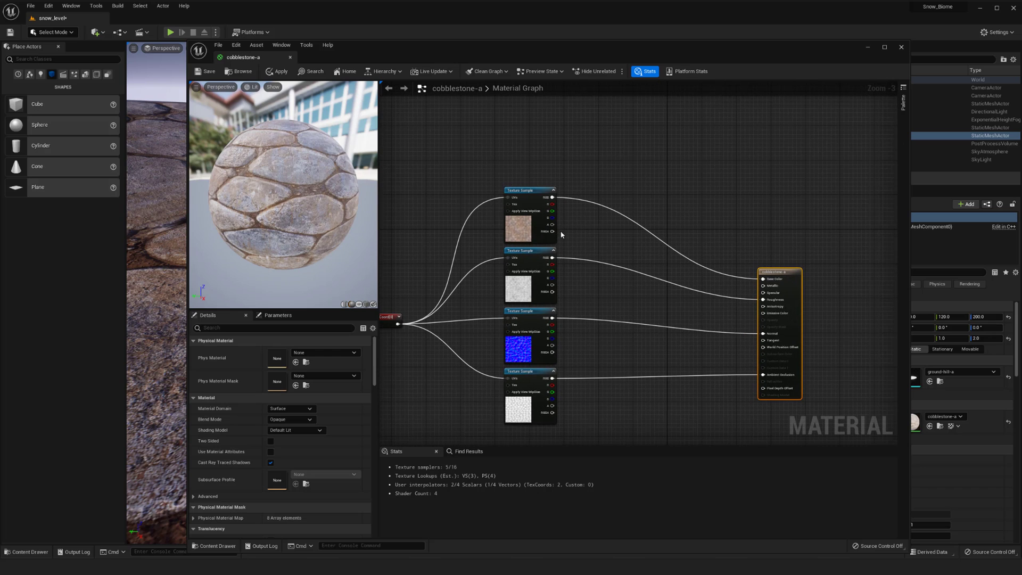
scroll(583, 234, up, 4)
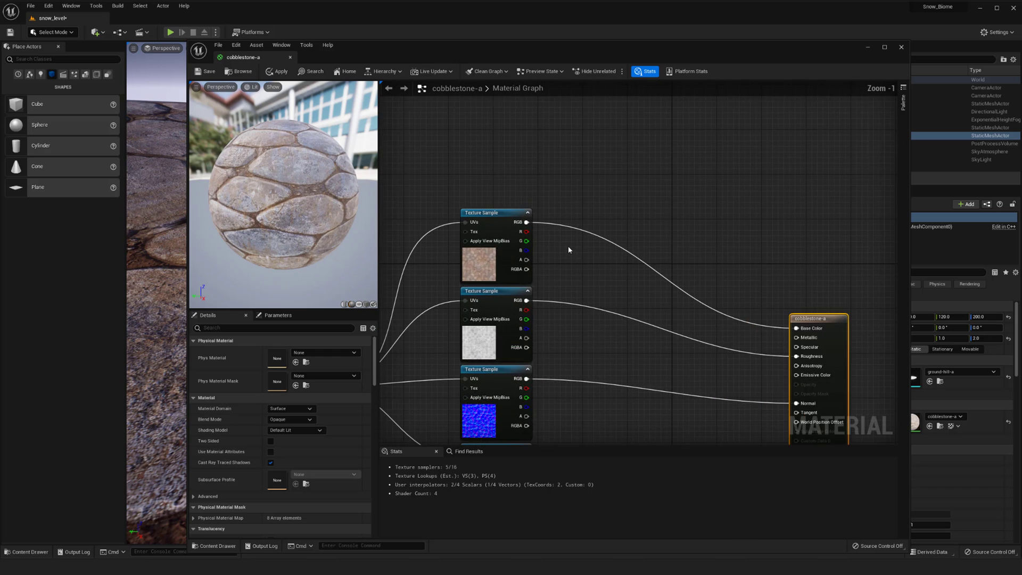
right_drag(568, 247, 551, 282)
right_click(569, 182)
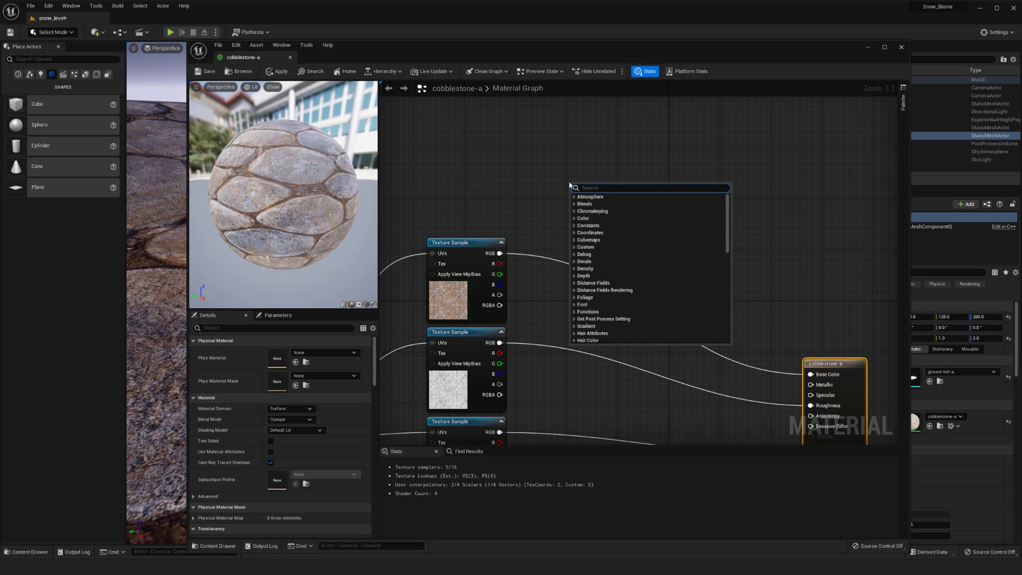
text(world)
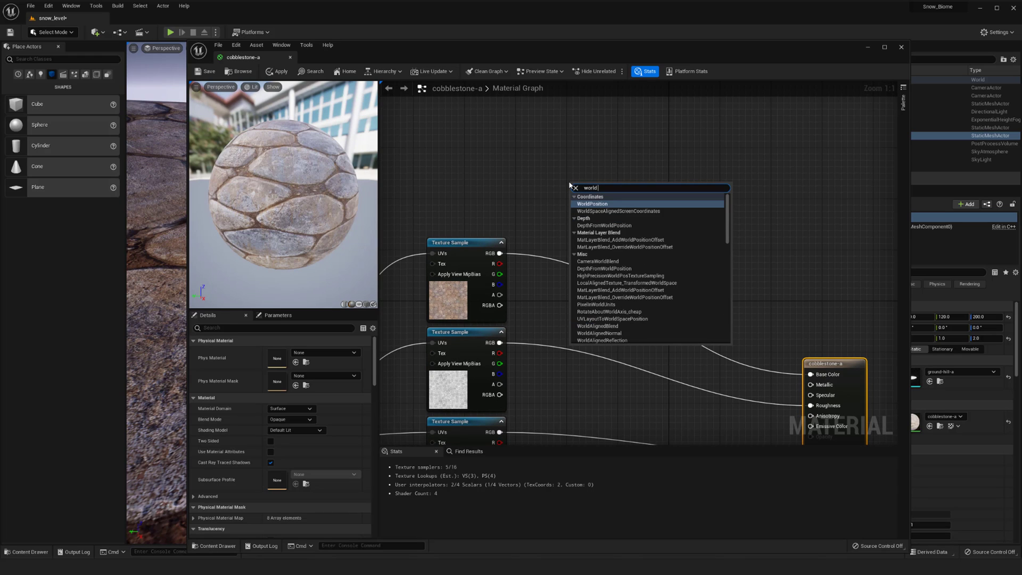
text( aligned)
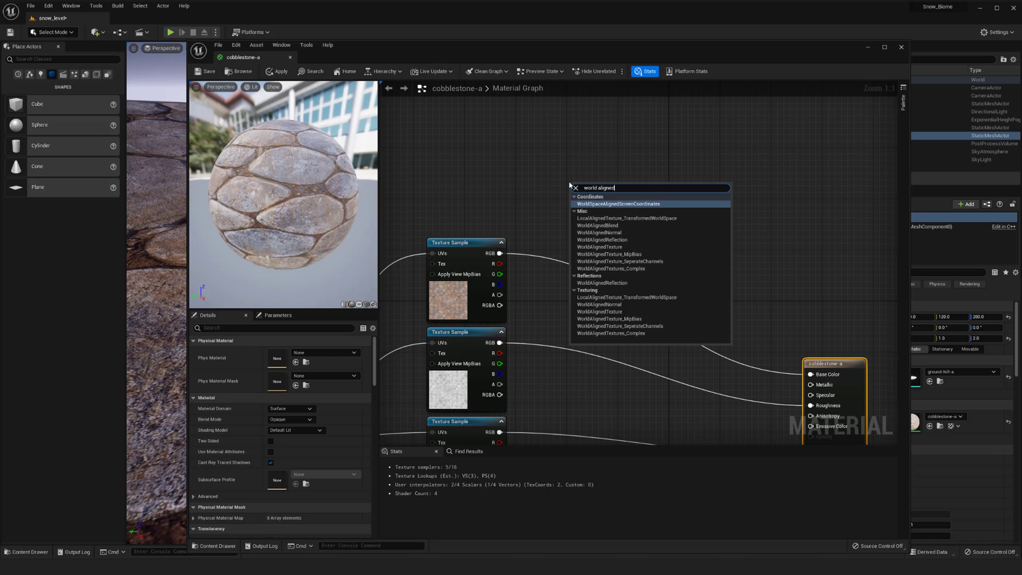
click(610, 313)
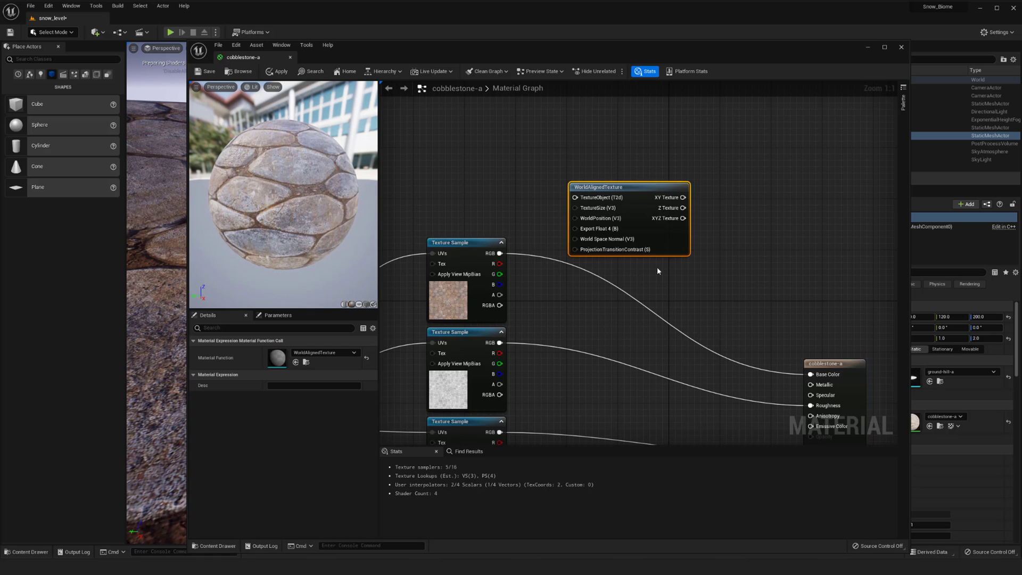
Place the WorldAlignedTexture node between the base color Texture Sample and the material output node
right_drag(668, 260, 721, 253)
drag(703, 170, 661, 230)
right_drag(685, 212, 621, 111)
click(642, 216)
click(636, 170)
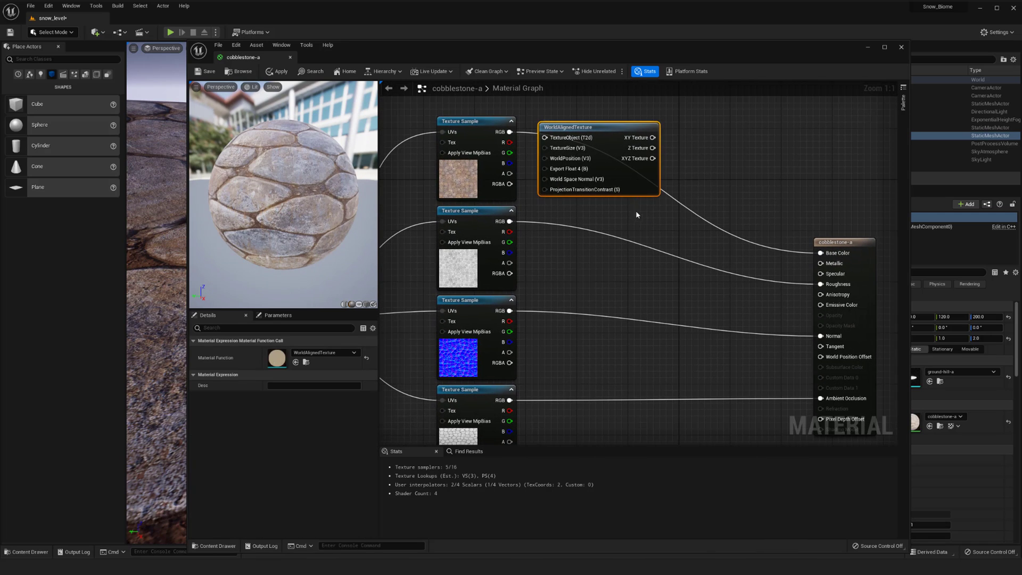
Make two copies of the WorldAlignedTexture node and place them beside the roughness and ambient occlusion Texture Samples
key(ctrl+d)
drag(646, 261, 585, 222)
right_drag(593, 284, 582, 189)
click(544, 293)
key(ctrl+v)
drag(587, 302, 555, 301)
click(563, 252)
Add a WorldAlignedNormal node and place it beside the normal map Texture Sample
right_drag(566, 226, 568, 276)
right_click(546, 298)
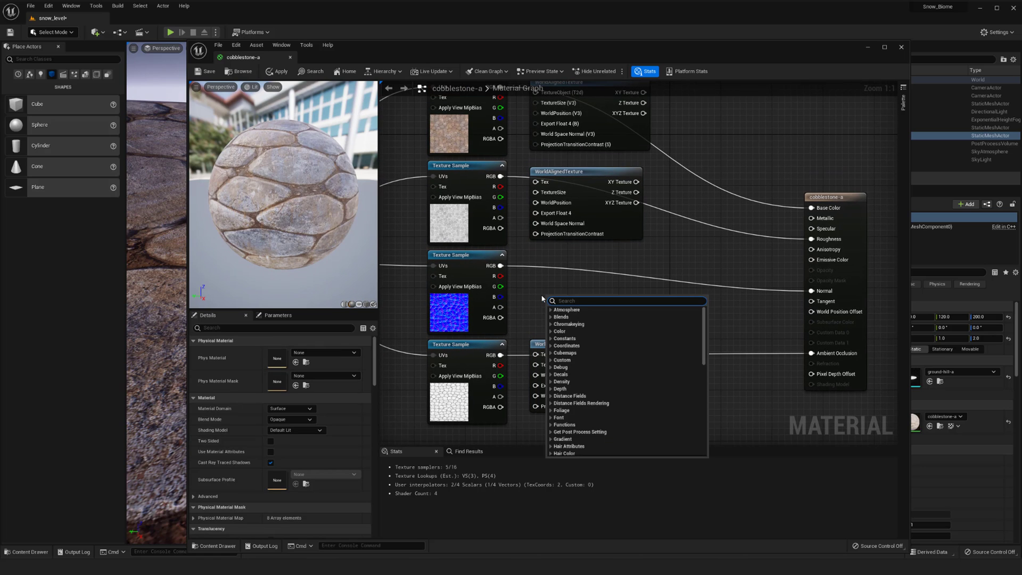
text(world aligned)
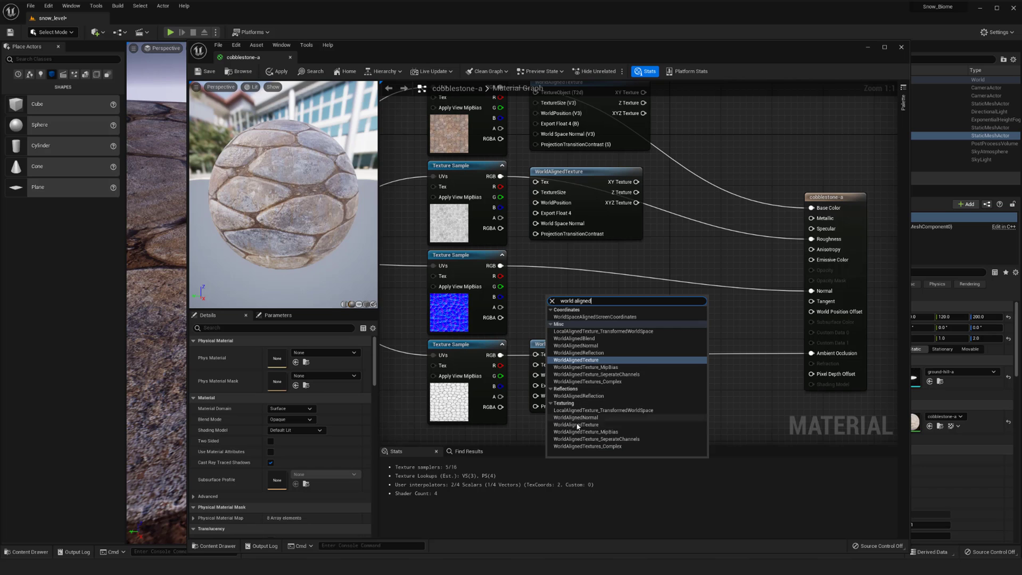
click(576, 417)
drag(595, 305, 579, 260)
click(671, 295)
Connect the XYZ Texture outputs of the first two WorldAlignedTexture nodes to Base Color and Roughness, replacing the existing connections
right_drag(670, 295, 664, 299)
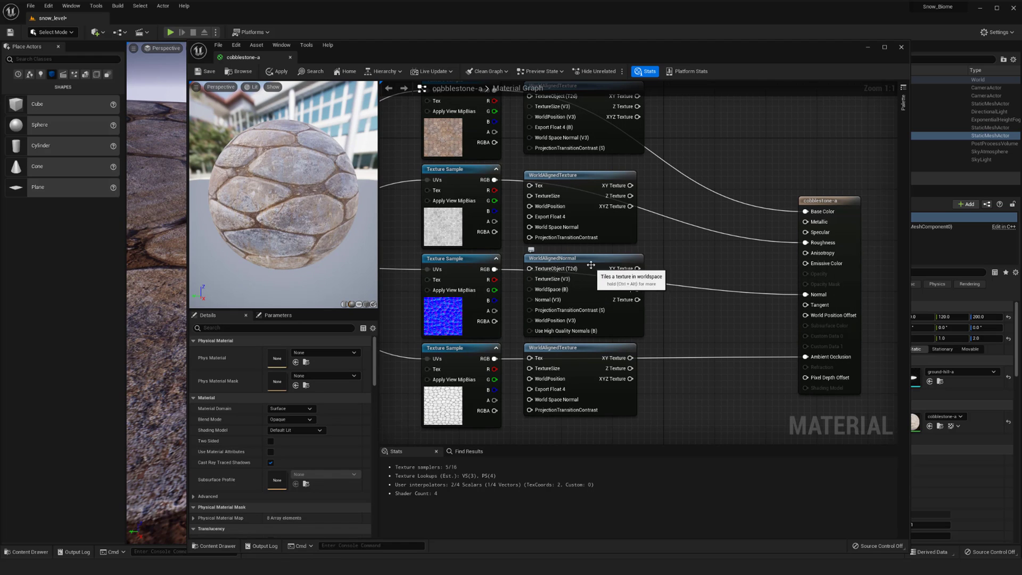
right_drag(586, 300, 586, 316)
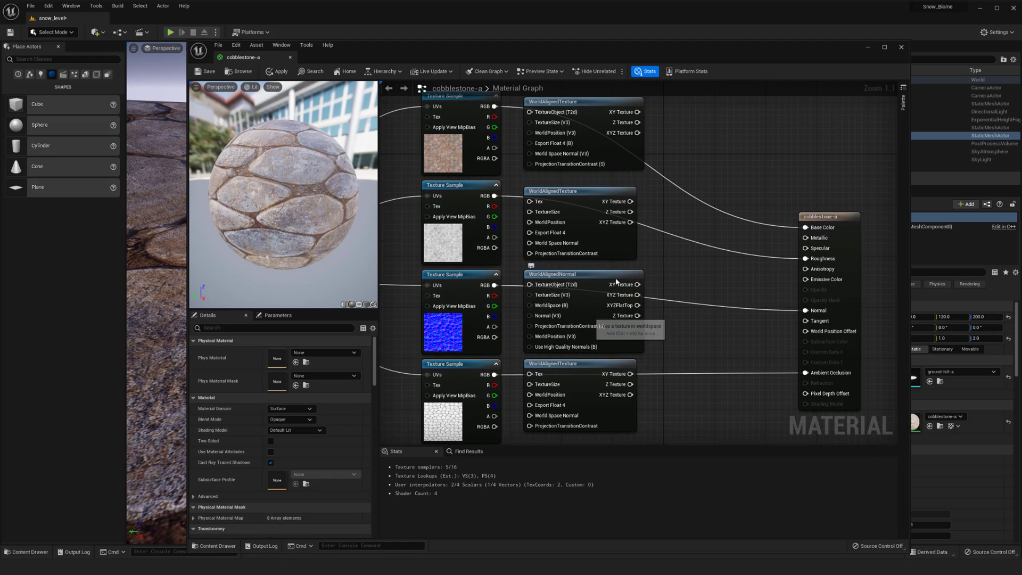
right_drag(670, 236, 643, 295)
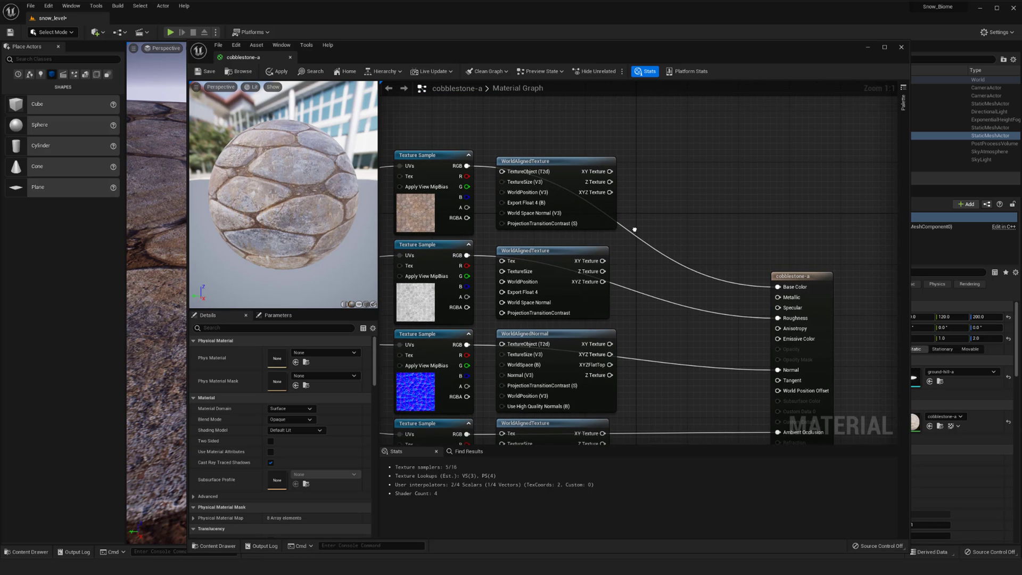
right_drag(625, 224, 609, 178)
right_click(617, 169)
click(670, 115)
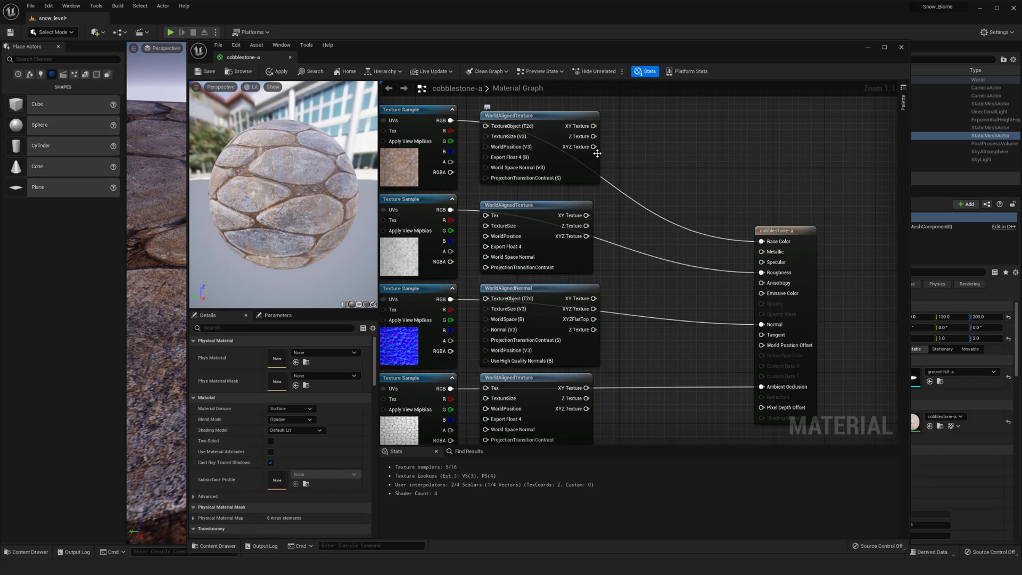
drag(572, 150, 763, 243)
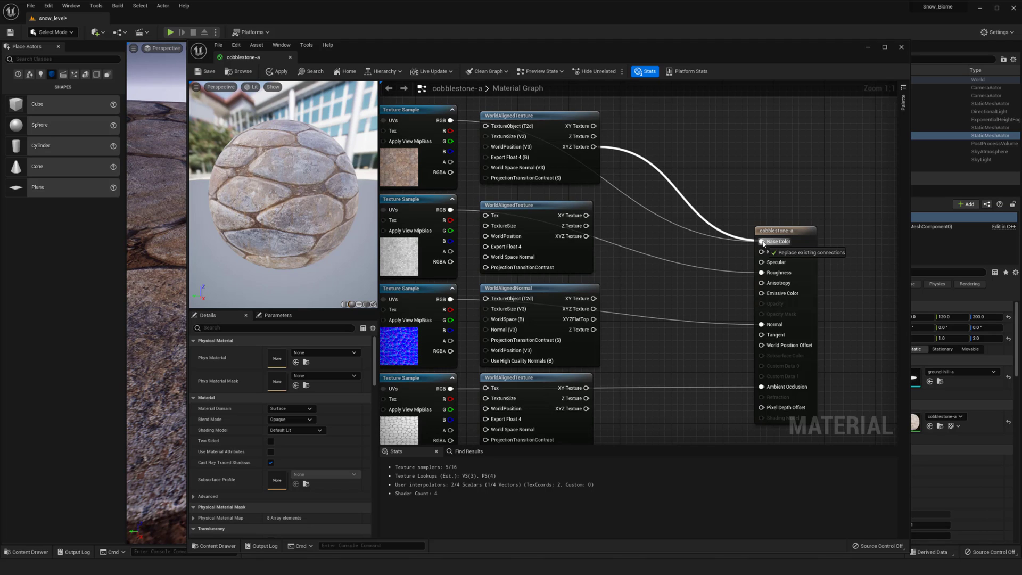
drag(763, 244, 763, 243)
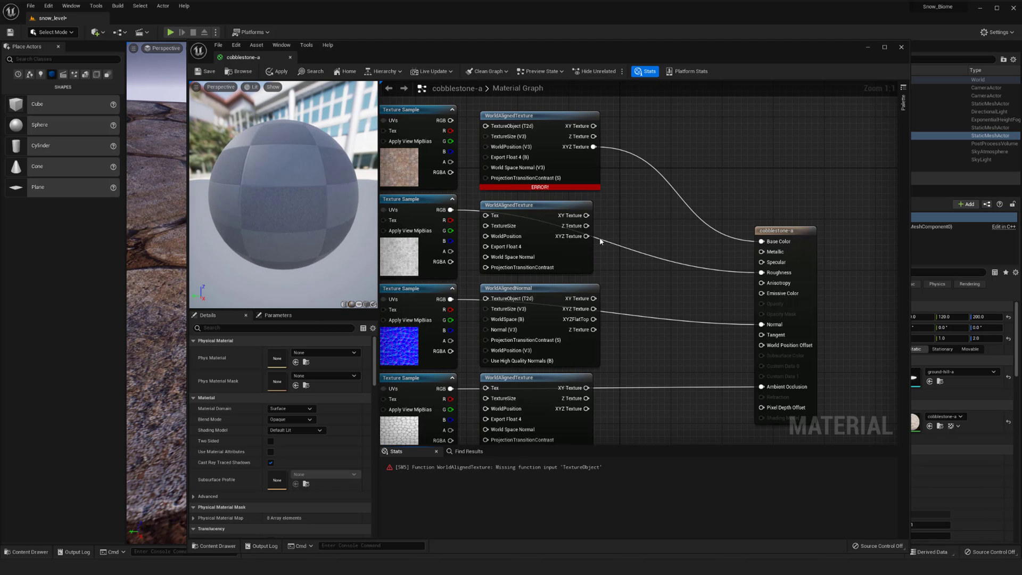
drag(586, 236, 764, 273)
Connect the XYZ Texture outputs of WorldAlignedNormal and the last WorldAlignedTexture to Normal and Ambient Occlusion respectively
right_drag(706, 242, 683, 184)
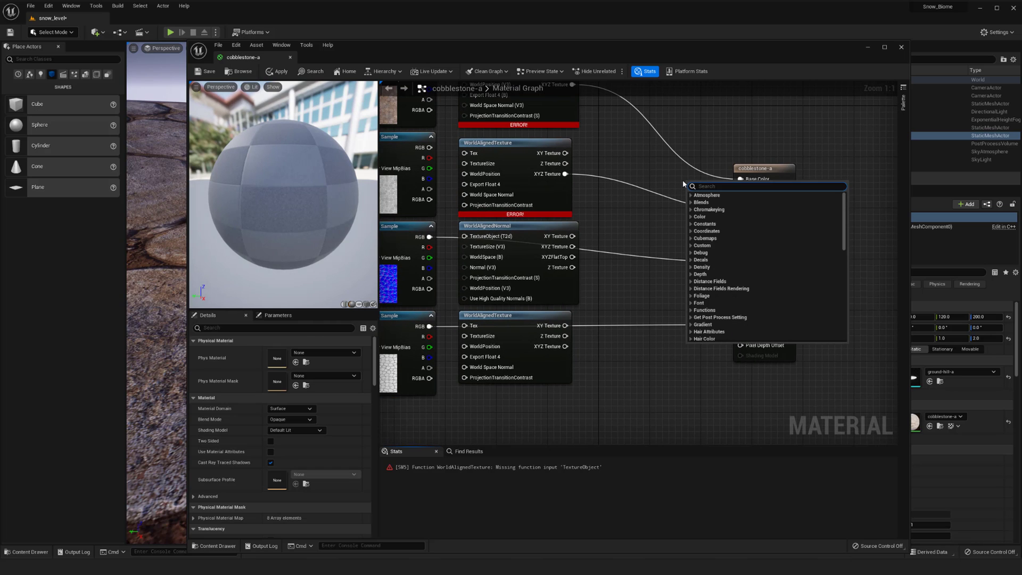
right_drag(637, 142, 650, 152)
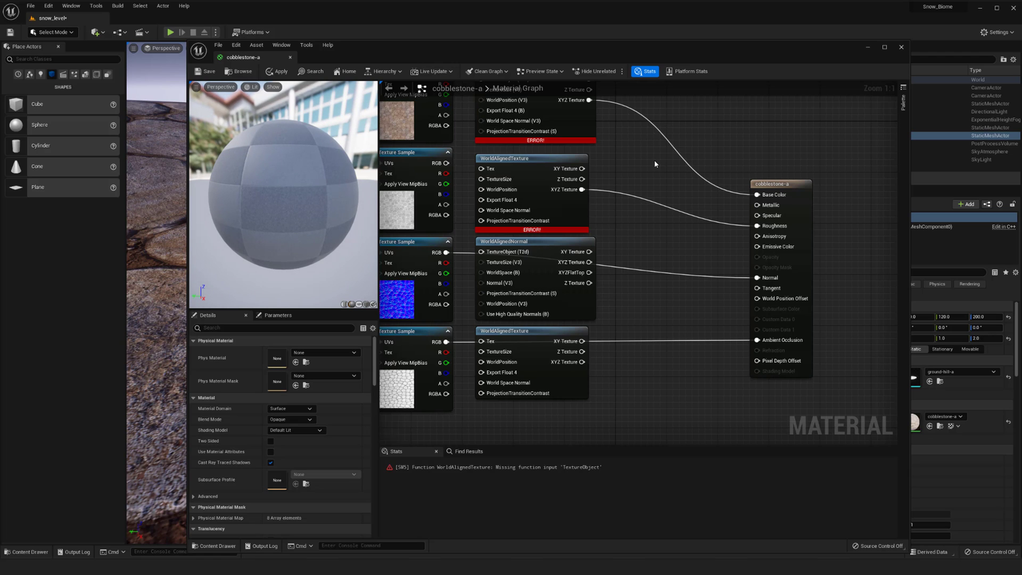
right_drag(655, 164, 629, 159)
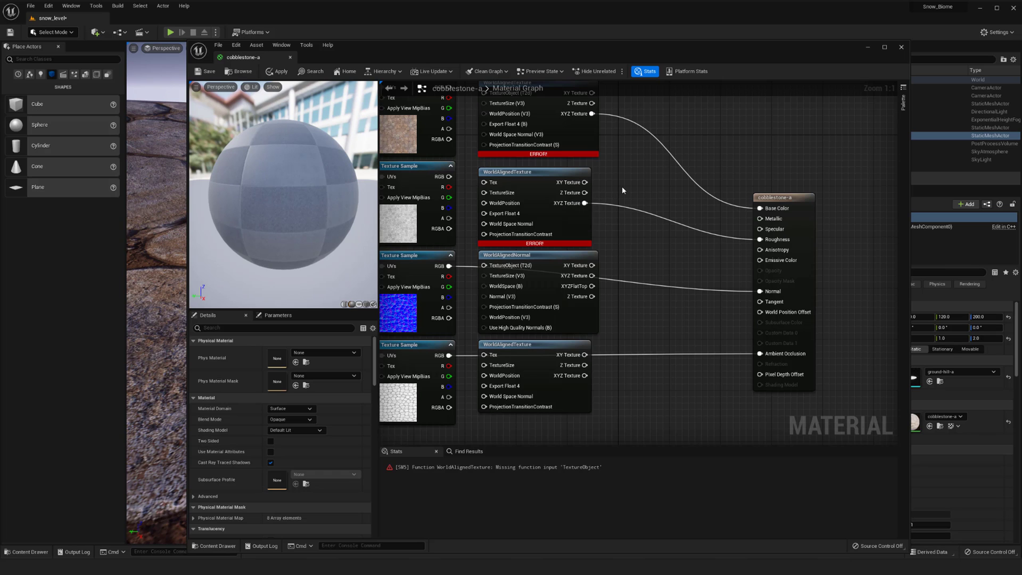
right_drag(621, 187, 606, 214)
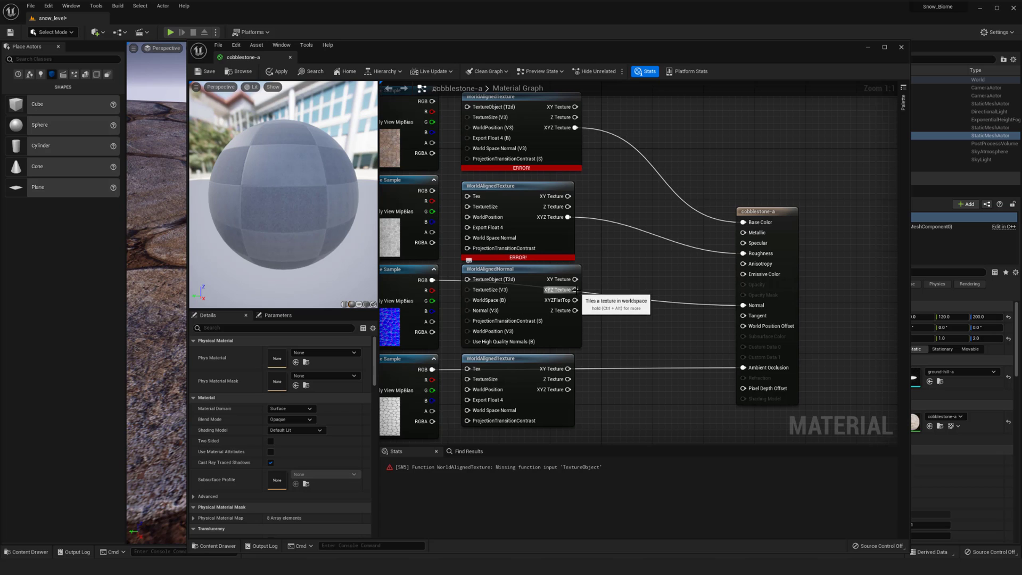
drag(575, 289, 743, 305)
right_drag(665, 341, 670, 322)
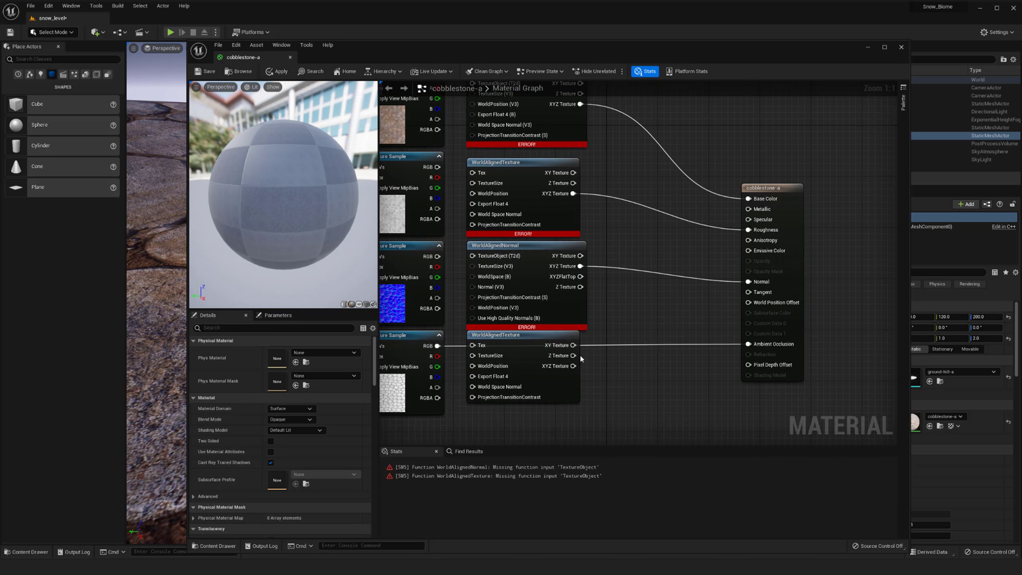
drag(574, 366, 749, 344)
Try to connect the ambient occlusion Texture Sample's RGB output to the Tex input of its WorldAlignedTexture node
right_drag(559, 335, 672, 365)
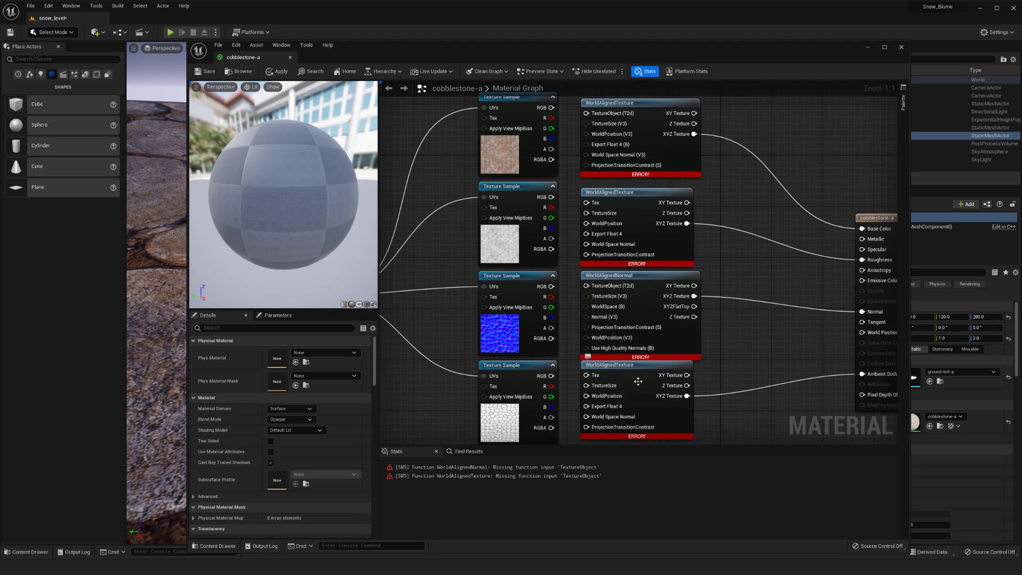
right_drag(755, 303, 776, 249)
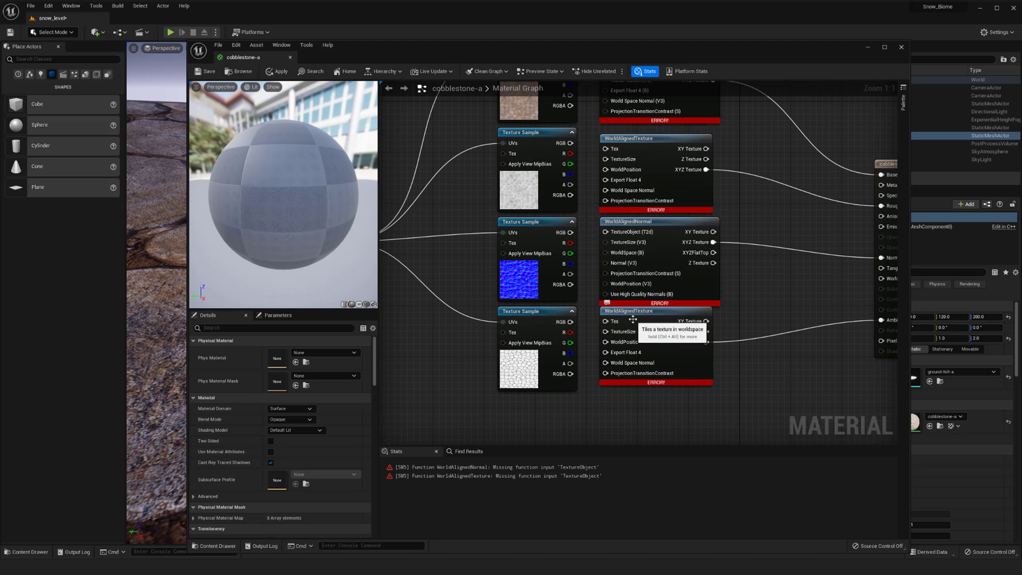
drag(570, 322, 607, 323)
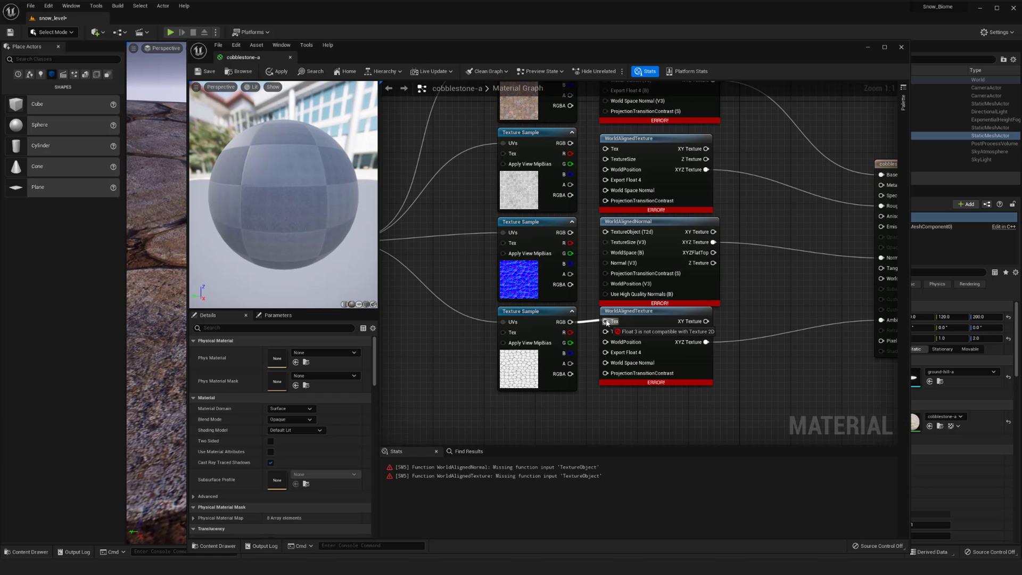
drag(608, 322, 607, 322)
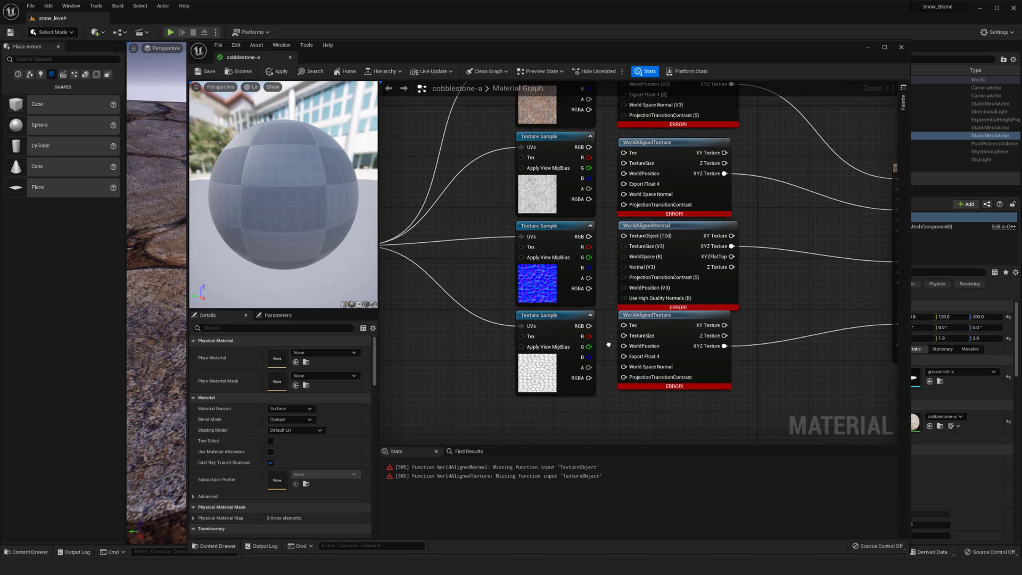
Convert the ambient occlusion, normal, roughness and base color Texture Samples to Texture Objects
click(552, 321)
right_click(552, 322)
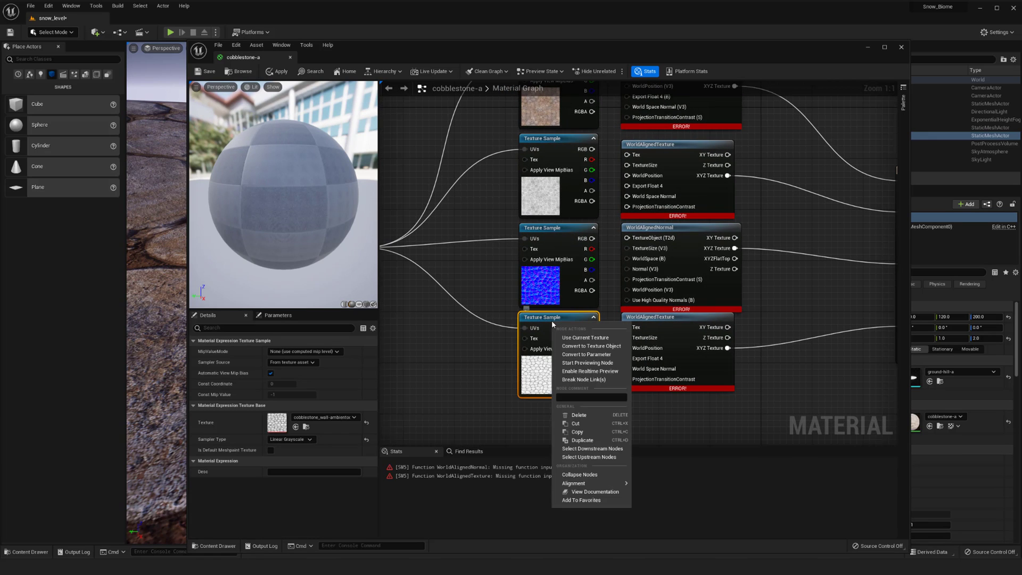
click(583, 346)
right_click(552, 289)
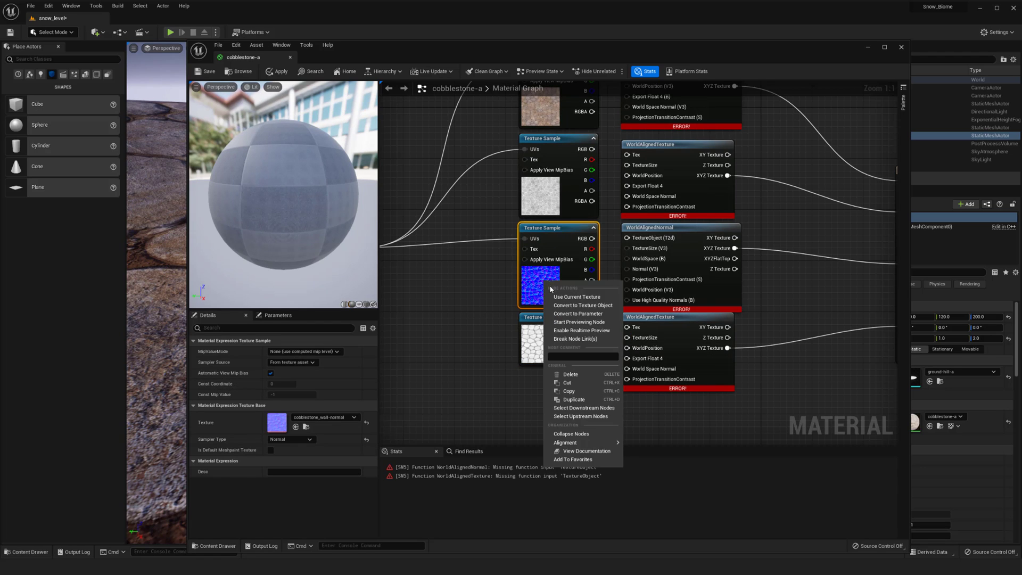
click(581, 305)
right_click(546, 191)
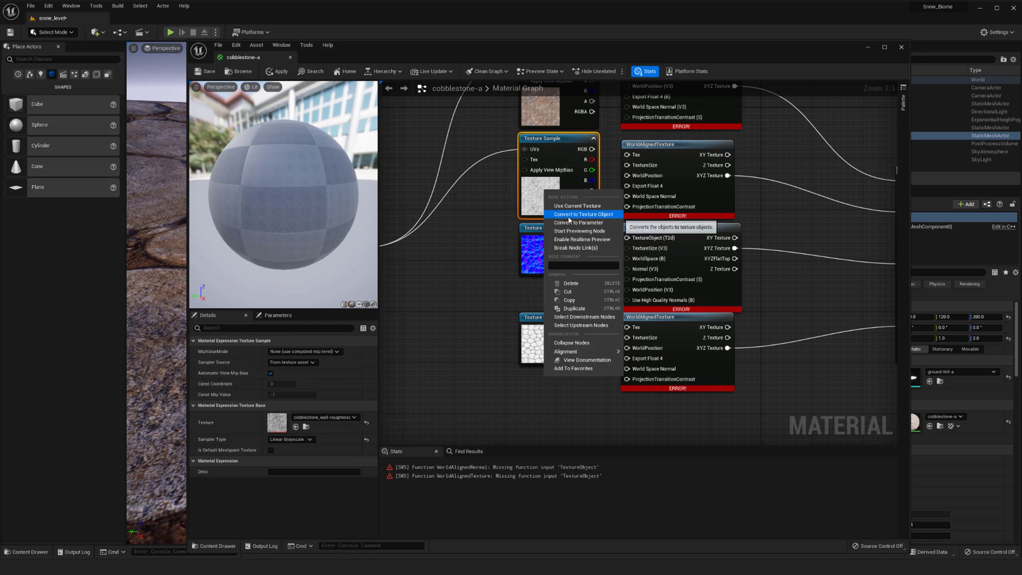
click(569, 214)
click(473, 207)
right_drag(478, 183, 467, 247)
right_click(547, 219)
click(568, 241)
Connect each Texture Object to the TextureObject input of its adjacent WorldAlignedTexture or WorldAlignedNormal node
drag(543, 148, 602, 154)
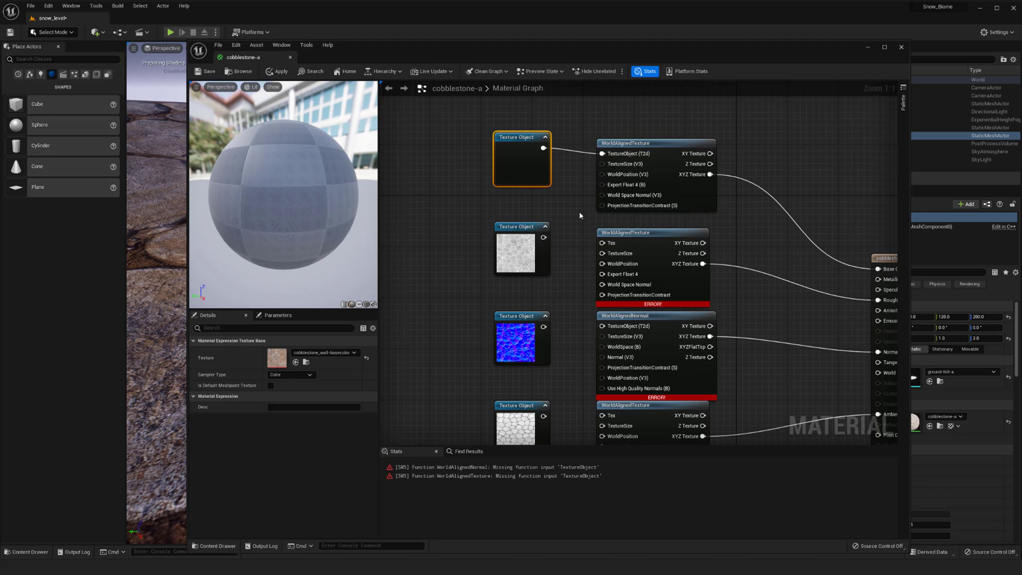
drag(544, 237, 602, 243)
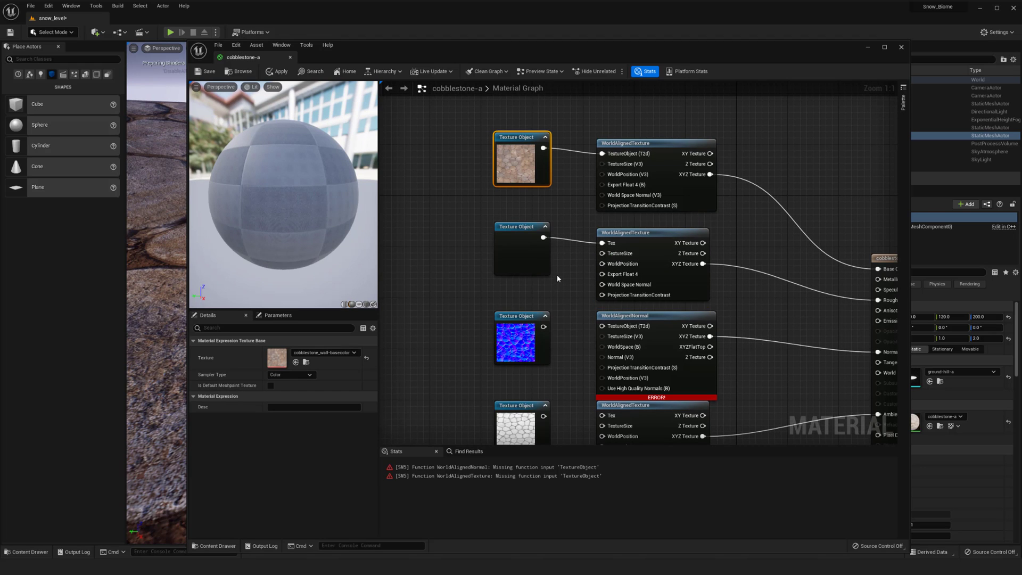
right_drag(557, 278, 541, 221)
drag(527, 269, 586, 272)
drag(586, 359, 528, 360)
mouse_move(549, 292)
right_down()
mouse_move(542, 311)
mouse_move(569, 311)
mouse_move(547, 328)
mouse_move(535, 307)
right_up()
scroll(544, 328, down, 1)
right_drag(469, 264, 500, 264)
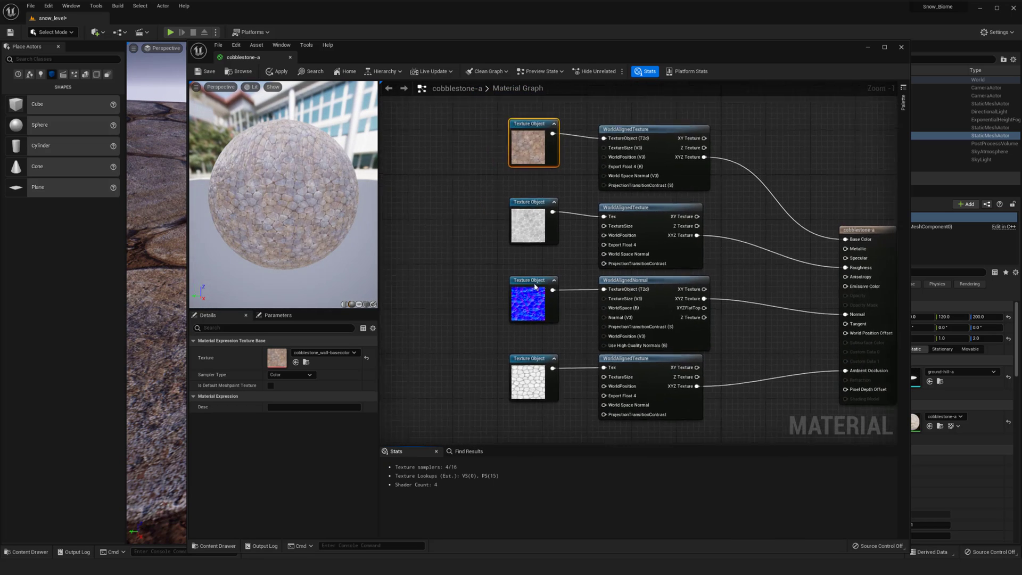
Examine the cobblestone pattern on the material preview sphere from different angles and distances
right_click(540, 291)
drag(298, 223, 348, 223)
drag(292, 175, 341, 178)
scroll(291, 176, down, 4)
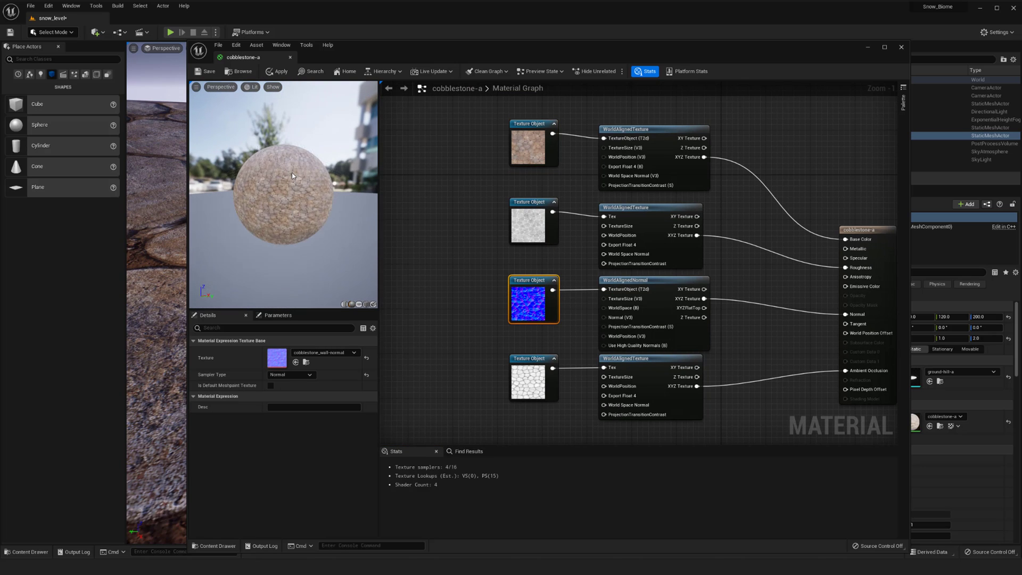
scroll(292, 175, up, 2)
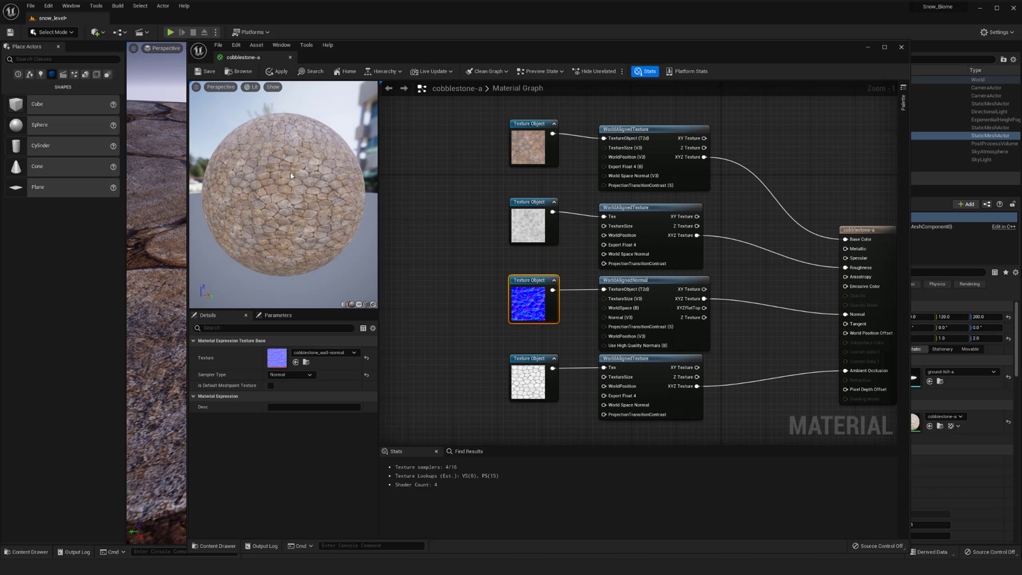
scroll(291, 176, down, 4)
scroll(292, 176, up, 5)
drag(292, 176, 249, 172)
scroll(292, 175, down, 2)
Save the cobblestone-a material and close its editor
click(209, 70)
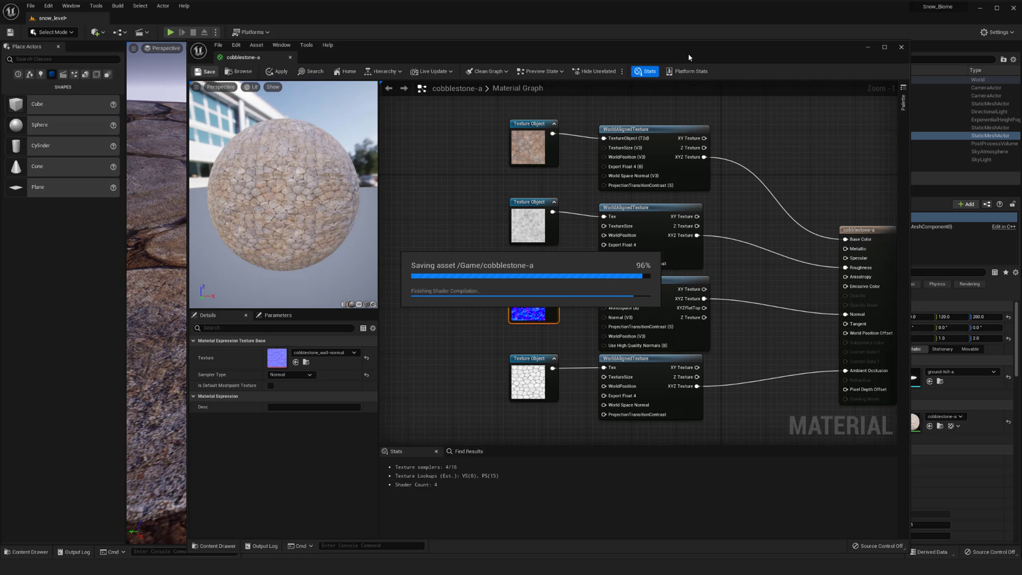
click(902, 47)
Scale ground-hill-a to 0.5, 0.5, 0.75 and move it to X location 200
mouse_move(662, 224)
right_down()
mouse_move(660, 239)
mouse_move(745, 224)
mouse_move(697, 255)
mouse_move(687, 282)
mouse_move(662, 225)
right_up()
key(w)
right_drag(508, 242, 508, 242)
drag(372, 198, 356, 217)
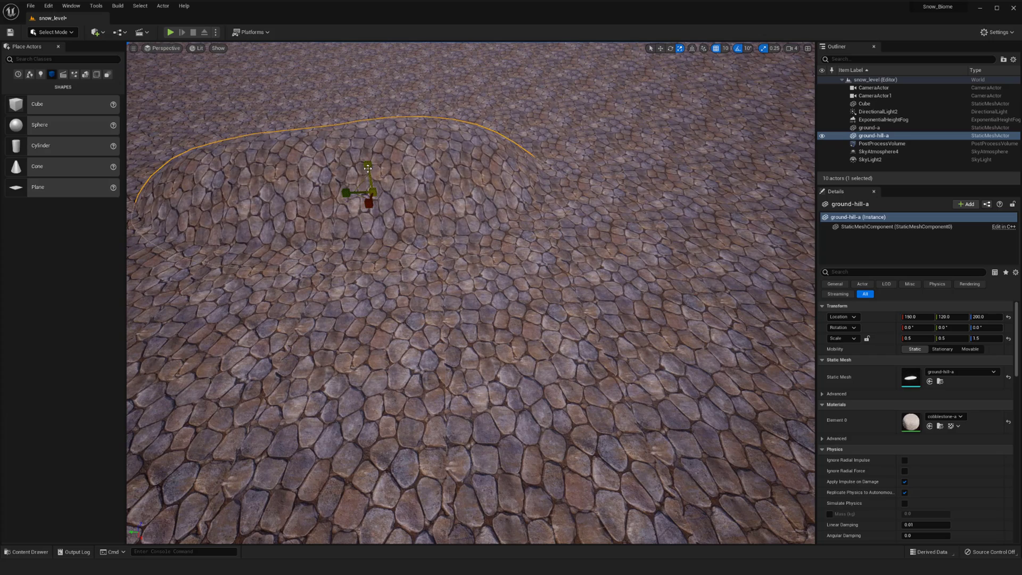
drag(368, 167, 346, 325)
mouse_move(510, 318)
right_down()
mouse_move(538, 331)
mouse_move(501, 315)
mouse_move(494, 323)
mouse_move(506, 310)
right_up()
click(510, 317)
click(506, 318)
key(e)
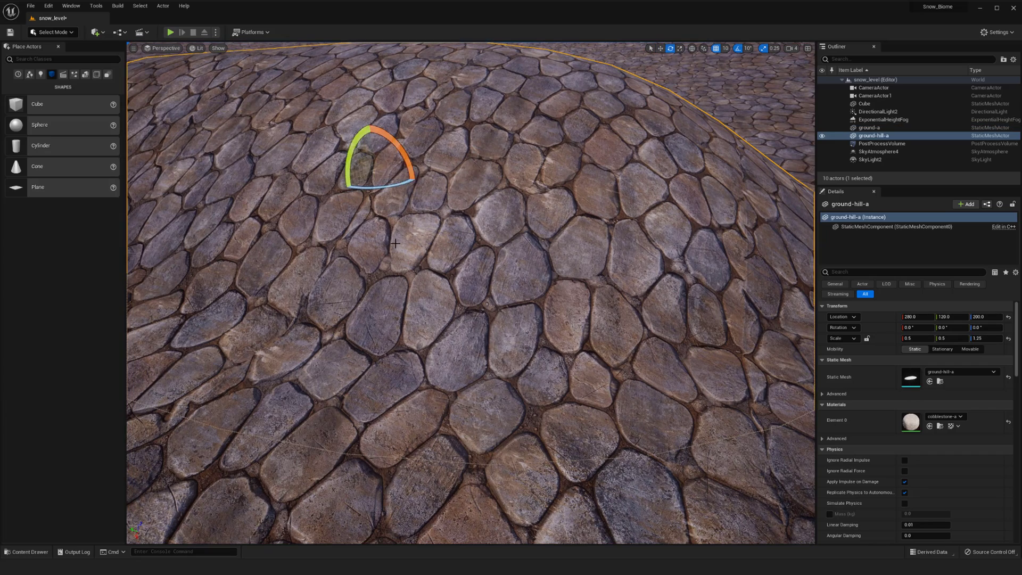
key(r)
drag(374, 152, 375, 181)
key(w)
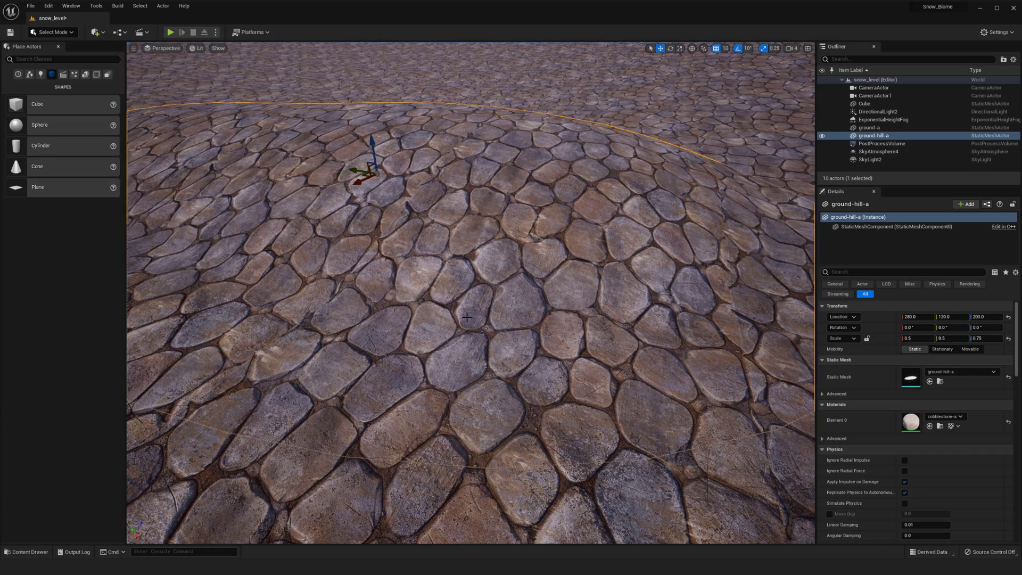
Compare the hill and ground in the Unlit and Lighting Only view modes, and return to Lit
click(200, 50)
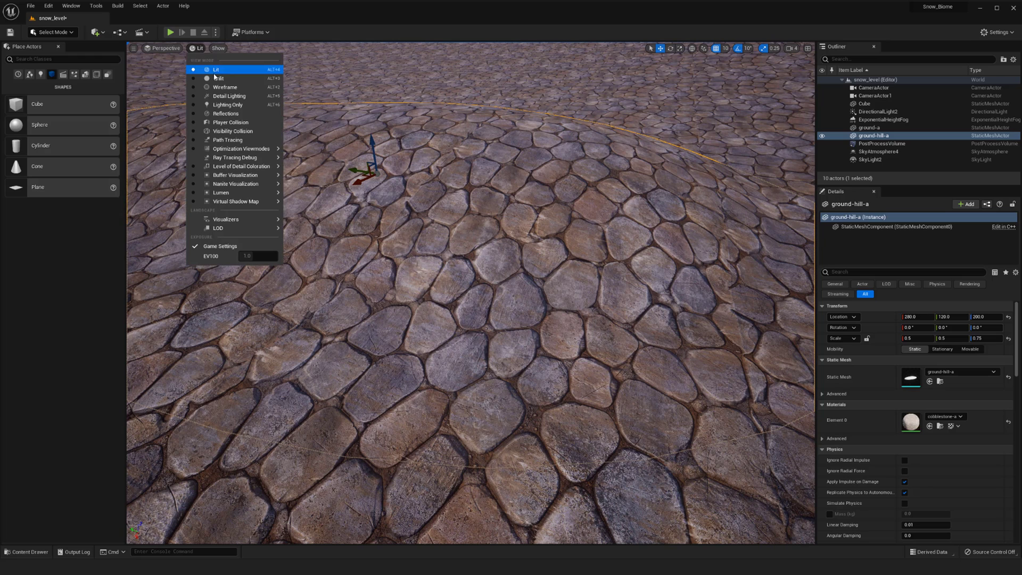
click(215, 76)
click(201, 48)
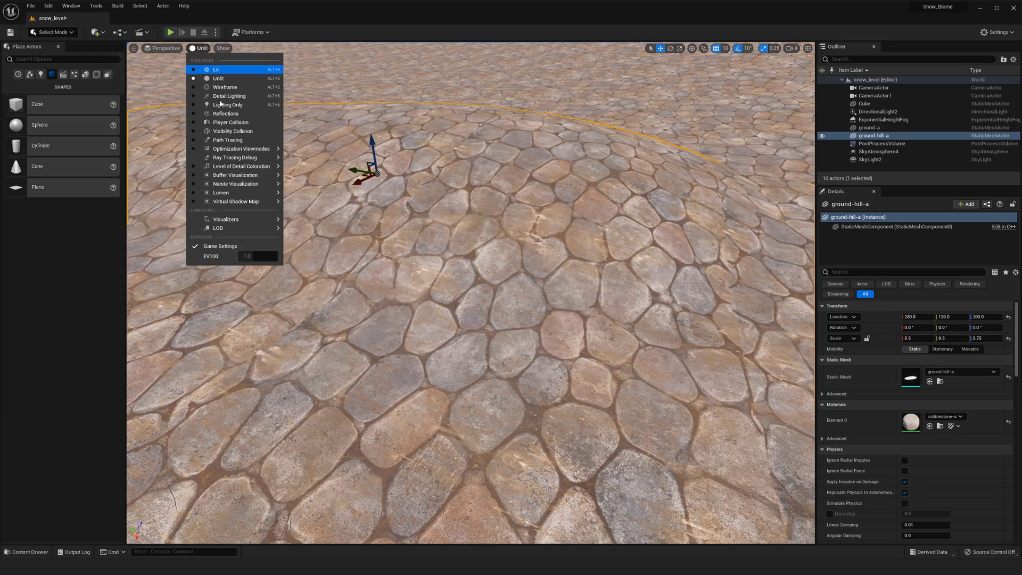
click(218, 104)
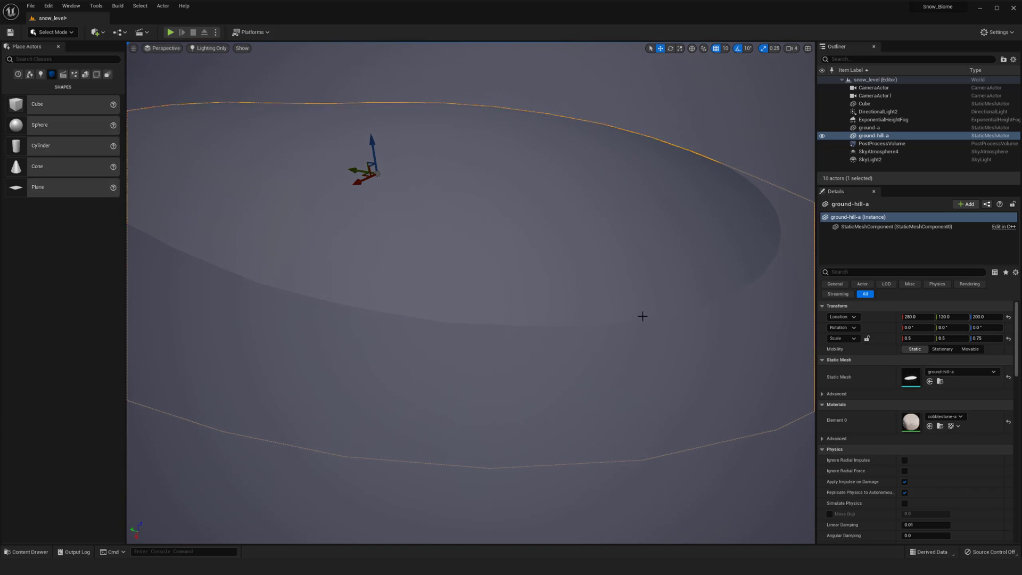
click(205, 50)
click(214, 67)
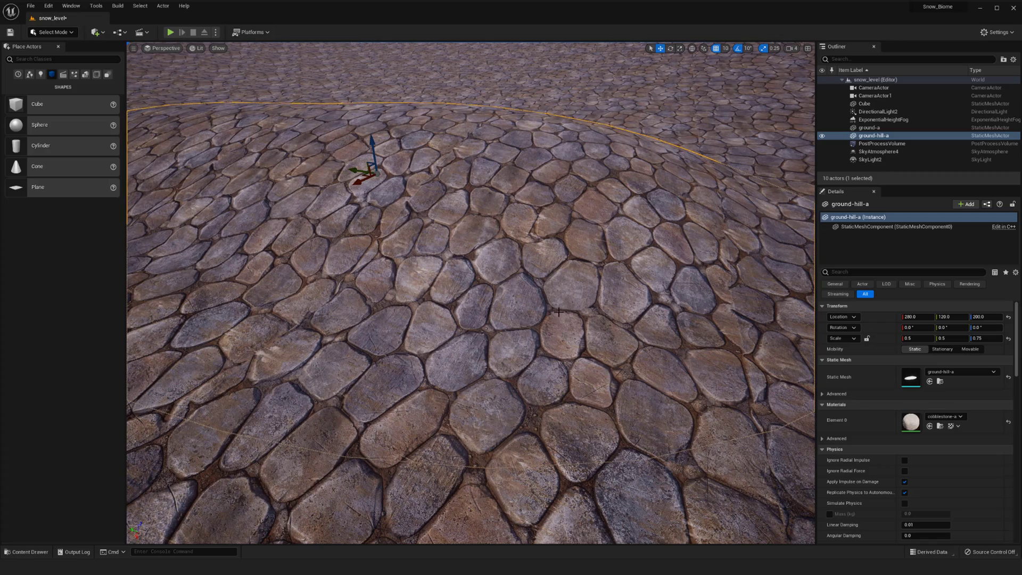
Select ground-hill-a and flatten it to a Z scale of 0.5
right_click(524, 276)
key(s)
right_drag(519, 275, 458, 322)
key(w)
click(458, 322)
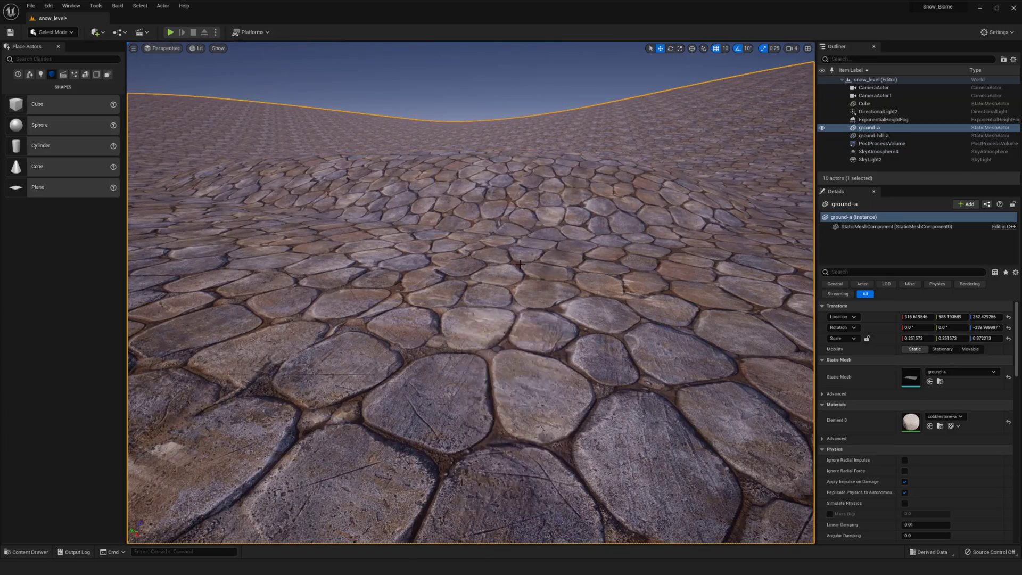
scroll(459, 322, down, 5)
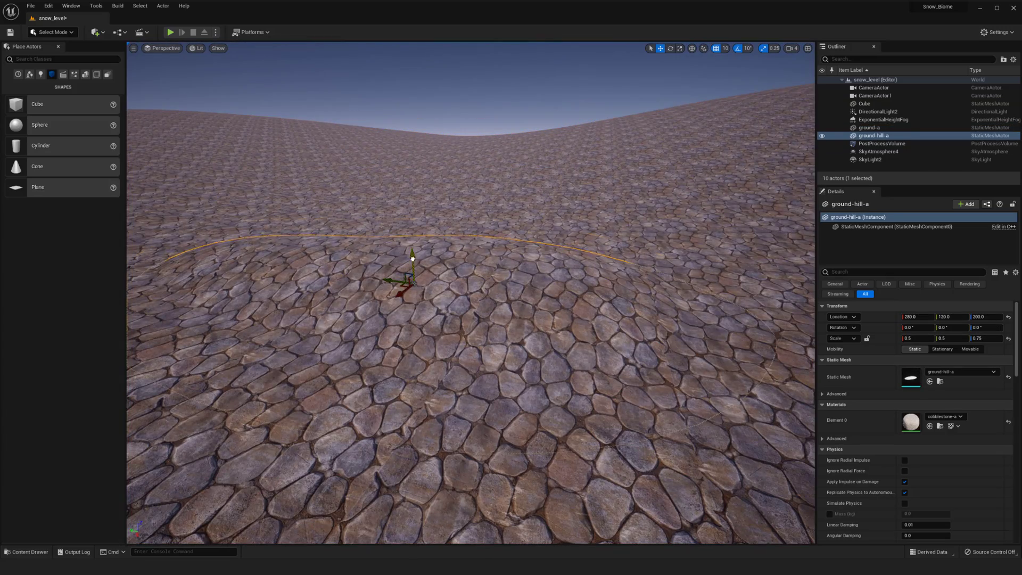
click(409, 255)
key(e)
key(r)
drag(411, 243, 414, 257)
Turn off transform snapping and move ground-hill-a along Y to about 55.4
click(738, 47)
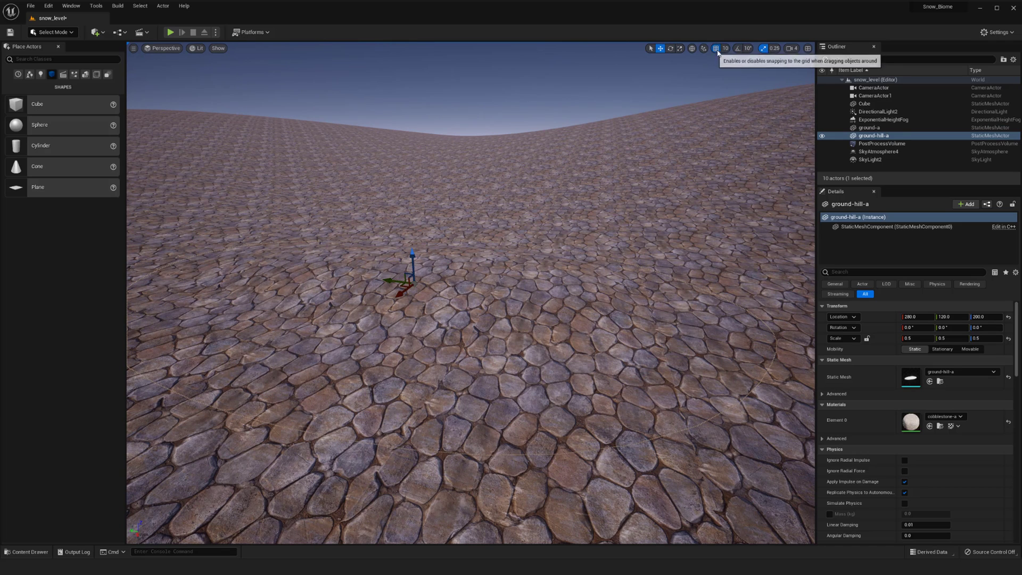
drag(388, 280, 458, 291)
key(e)
Create a rotated copy of ground-hill-a beside it and heighten the copy to a Z scale of about 1.14
key(w)
key(e)
key(r)
drag(339, 268, 386, 254)
key(w)
key(e)
key(w)
Duplicate the taller hill and place the copy at about X 124, Y 149
scroll(541, 243, up, 4)
scroll(541, 244, down, 3)
click(537, 248)
scroll(521, 250, down, 1)
right_drag(473, 253, 436, 253)
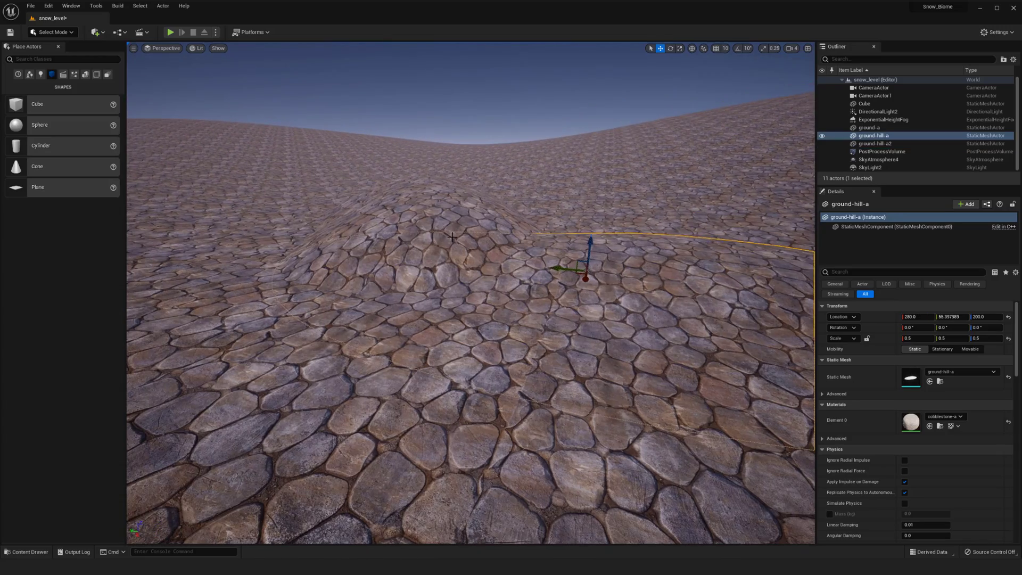
click(435, 252)
alt+drag(390, 233, 579, 225)
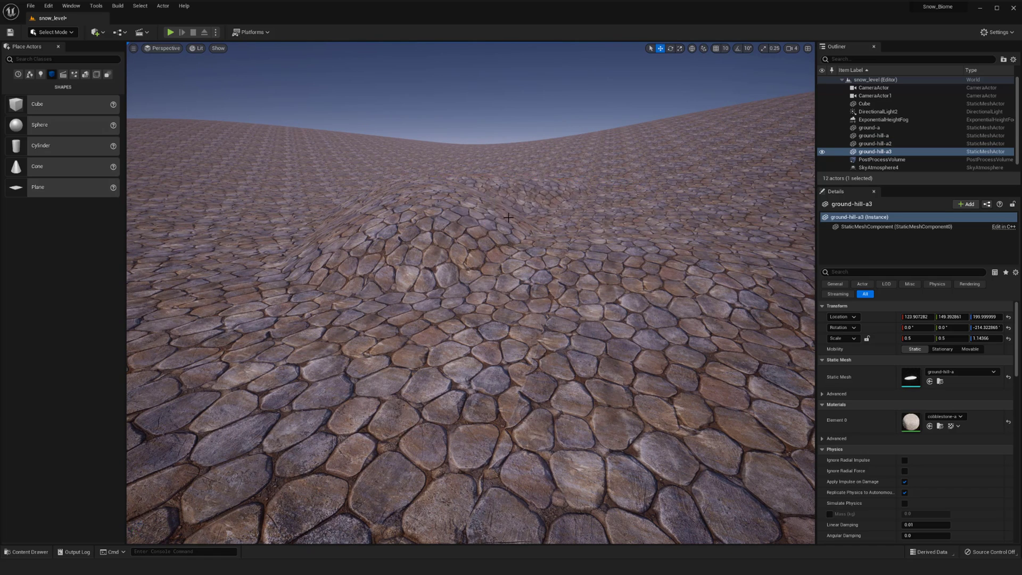
Inspect how the cobblestones blend across the overlapping hills and ground, hiding the editor overlays as needed
right_drag(470, 293, 506, 272)
key(g)
click(445, 340)
drag(418, 347, 658, 361)
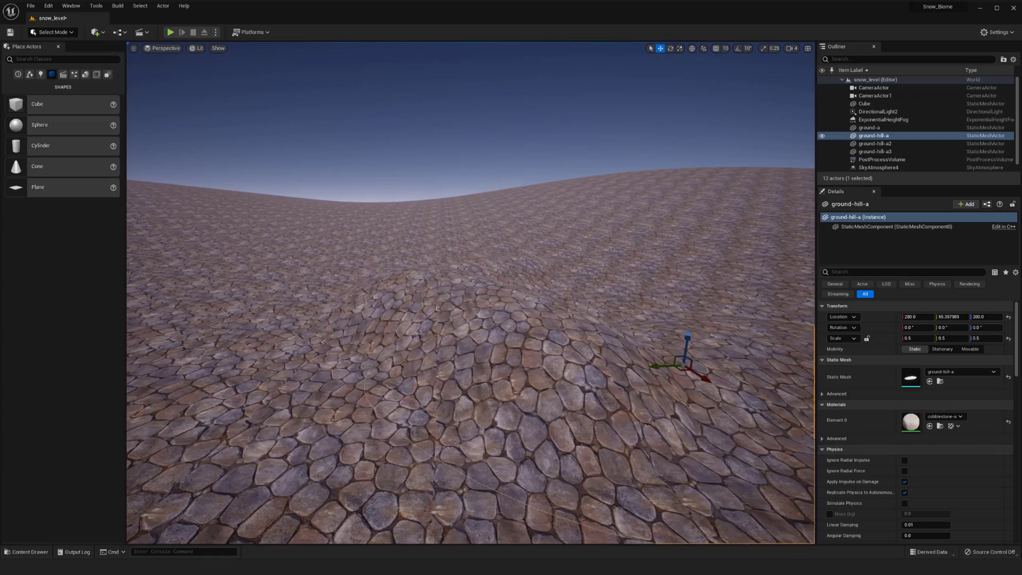
key(g)
right_drag(448, 338, 357, 394)
key(w)
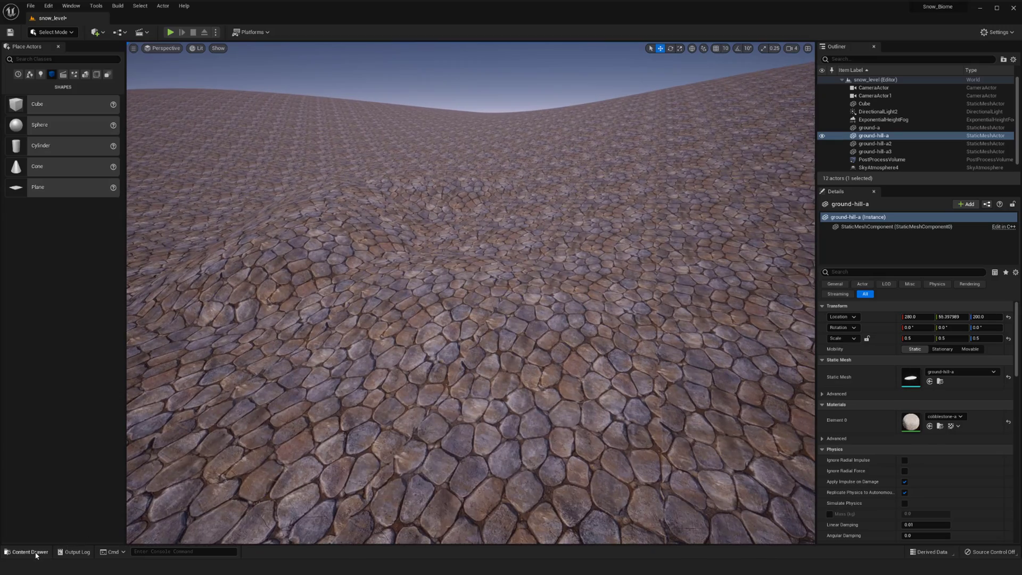
Reopen the cobblestone-a material for editing and locate the TextureSize inputs of the world-aligned nodes
click(36, 553)
double_click(341, 456)
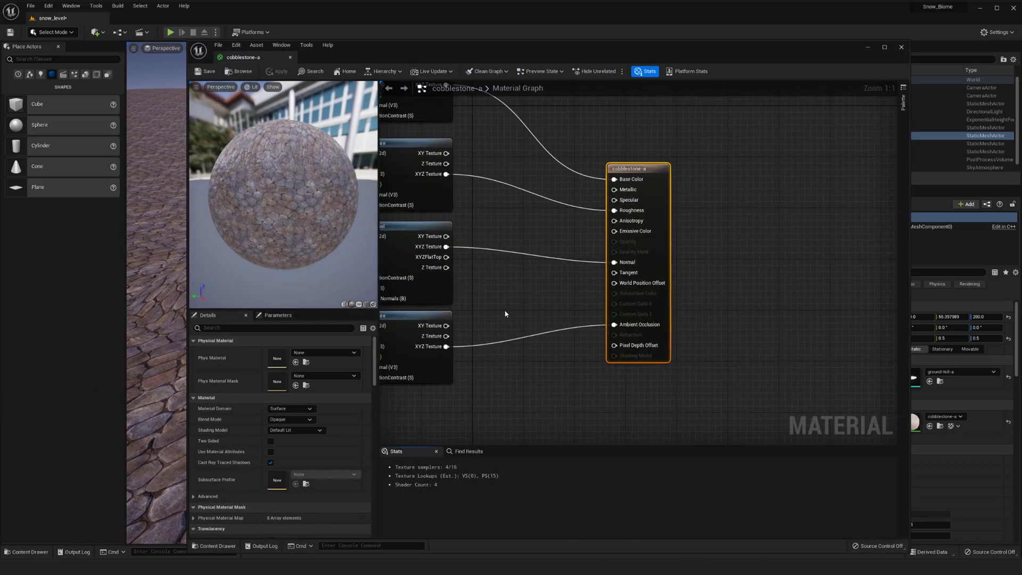
right_drag(511, 311, 803, 230)
right_click(711, 245)
right_click(800, 230)
click(781, 213)
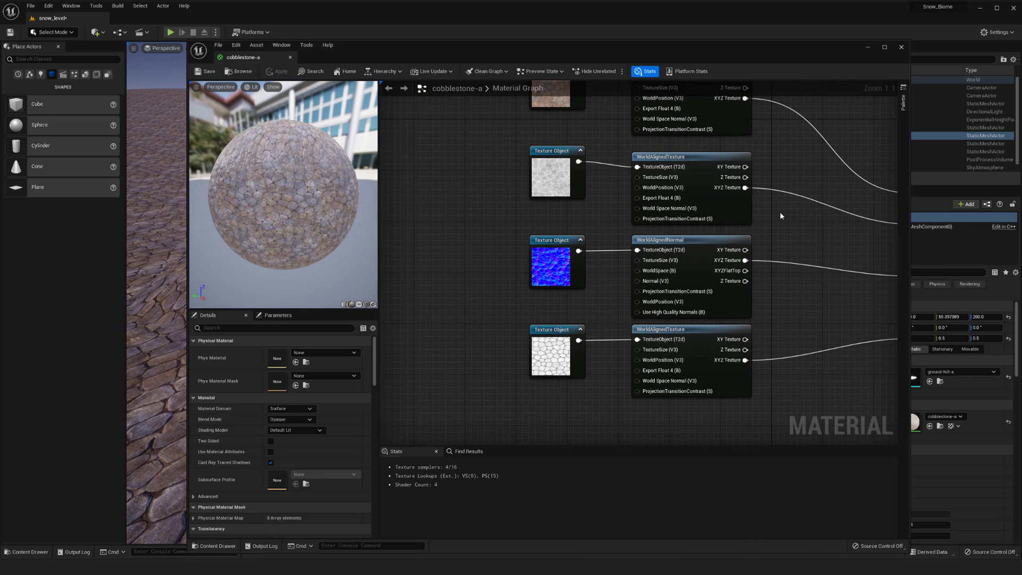
right_drag(780, 215, 820, 236)
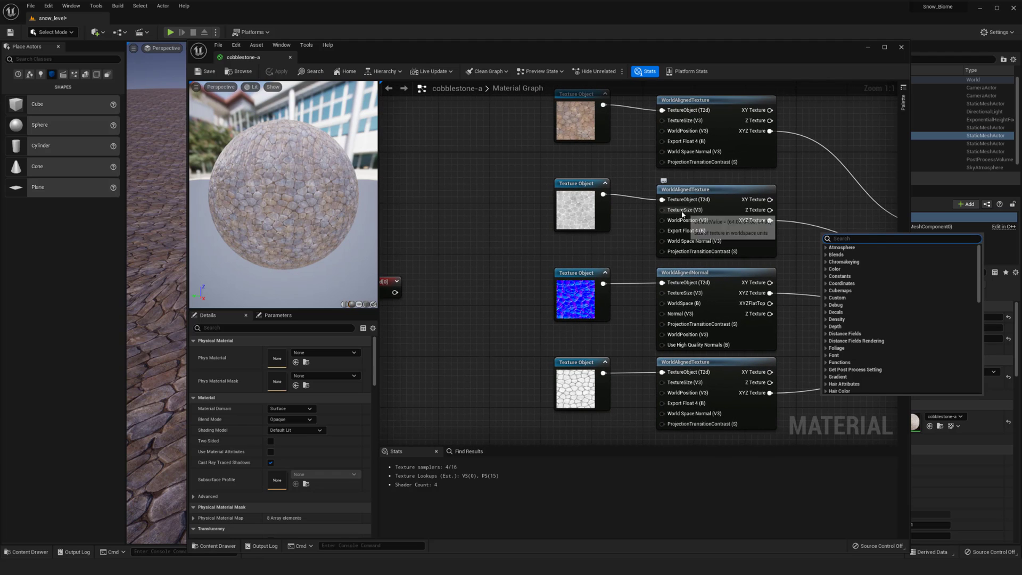
click(482, 243)
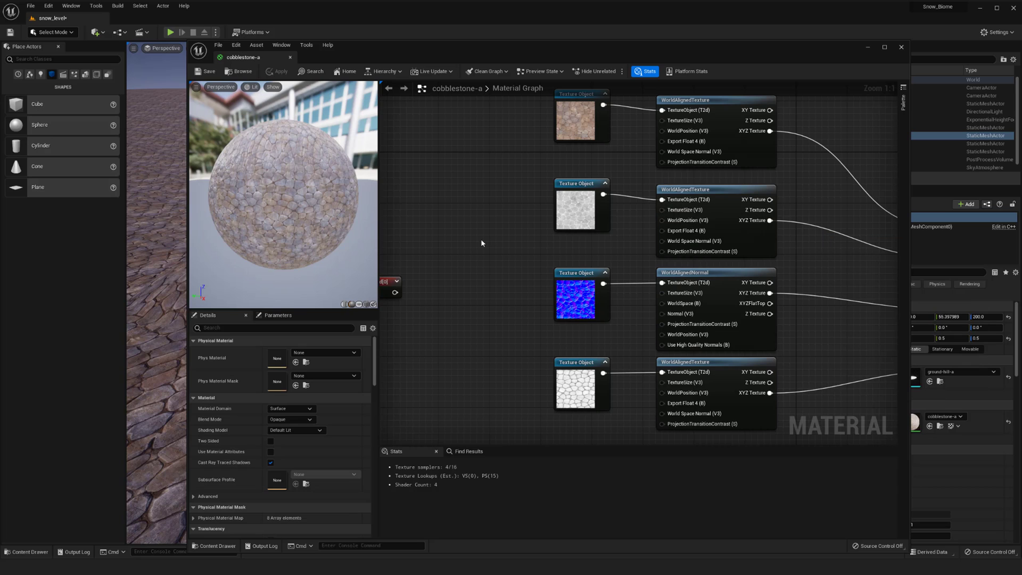
Add a Constant node and connect it to TextureSize on the base color and roughness WorldAlignedTexture nodes
click(464, 216)
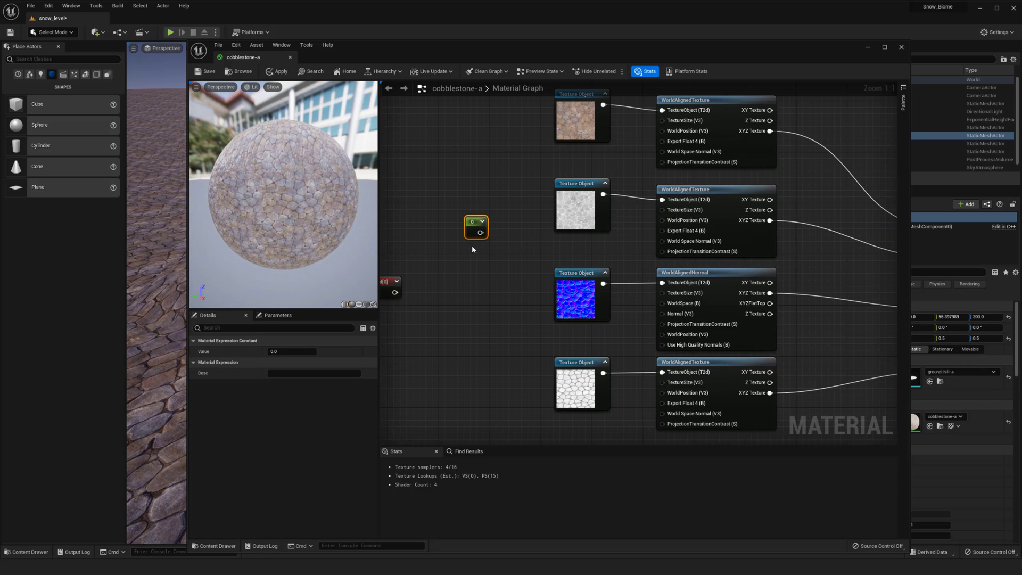
drag(479, 232, 542, 197)
click(499, 249)
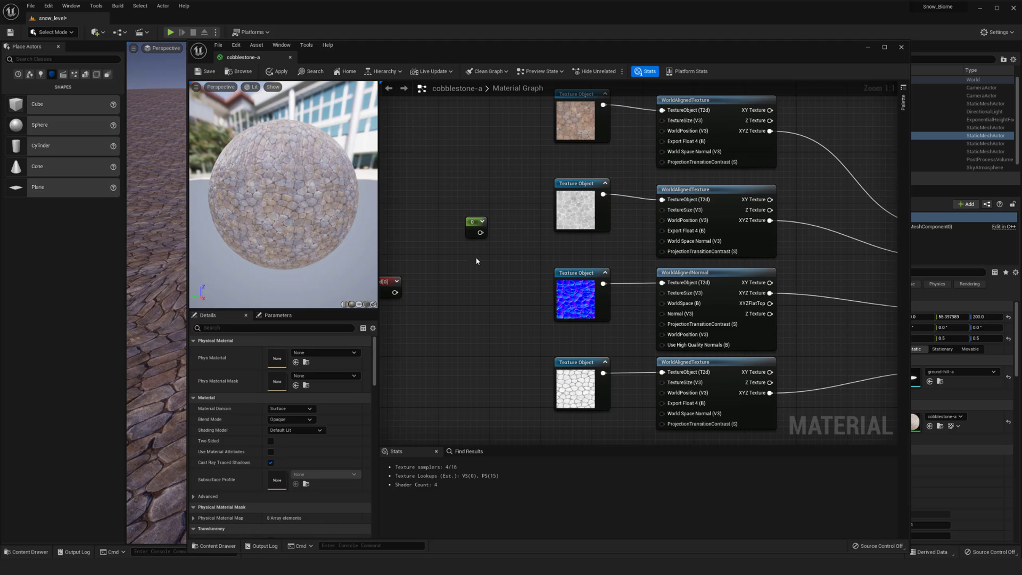
drag(479, 232, 663, 119)
drag(480, 233, 662, 209)
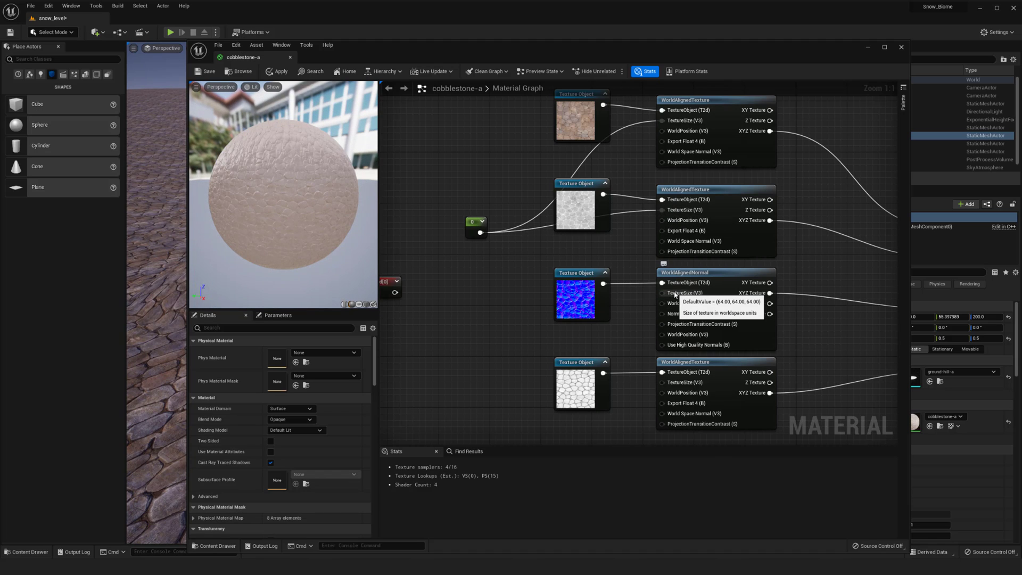
Connect the Constant to TextureSize on WorldAlignedNormal and the ambient occlusion WorldAlignedTexture node
right_drag(417, 282, 467, 282)
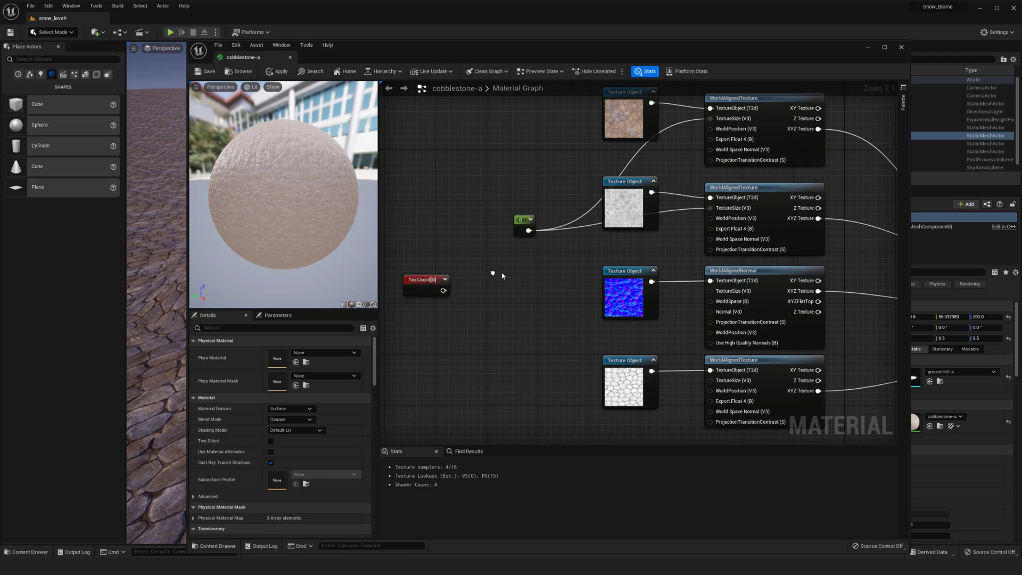
click(426, 280)
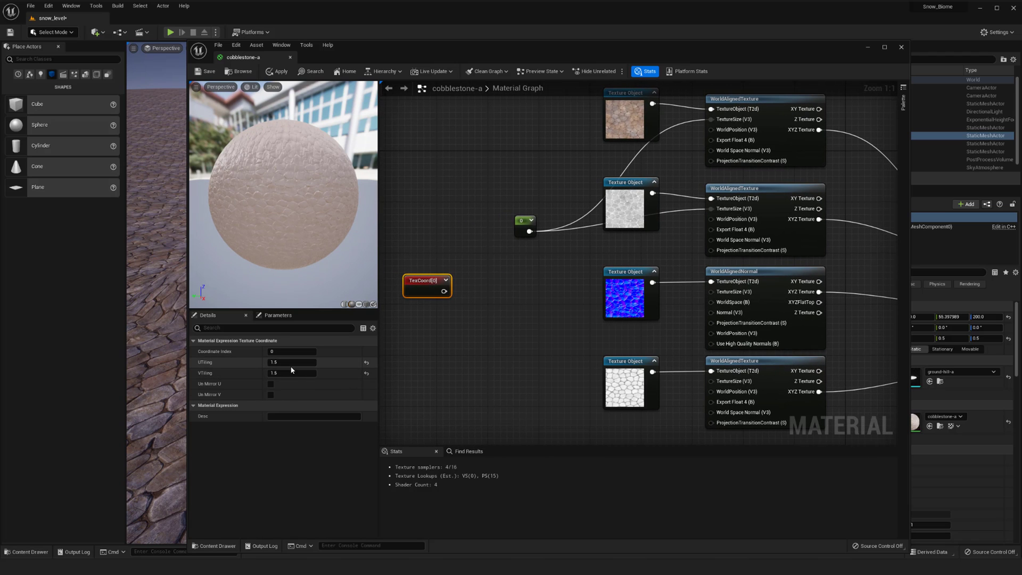
right_drag(517, 267, 448, 269)
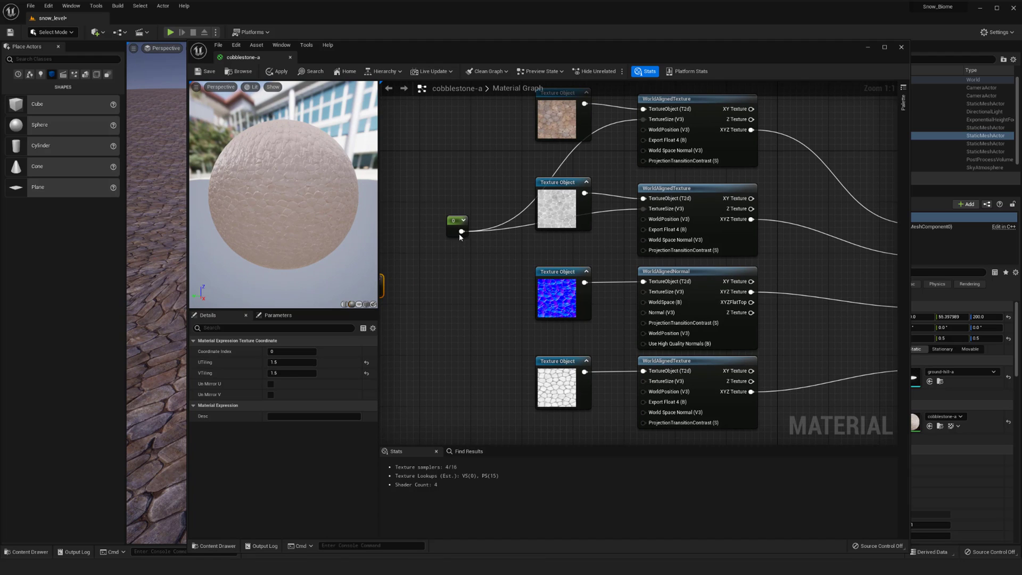
drag(460, 233, 643, 292)
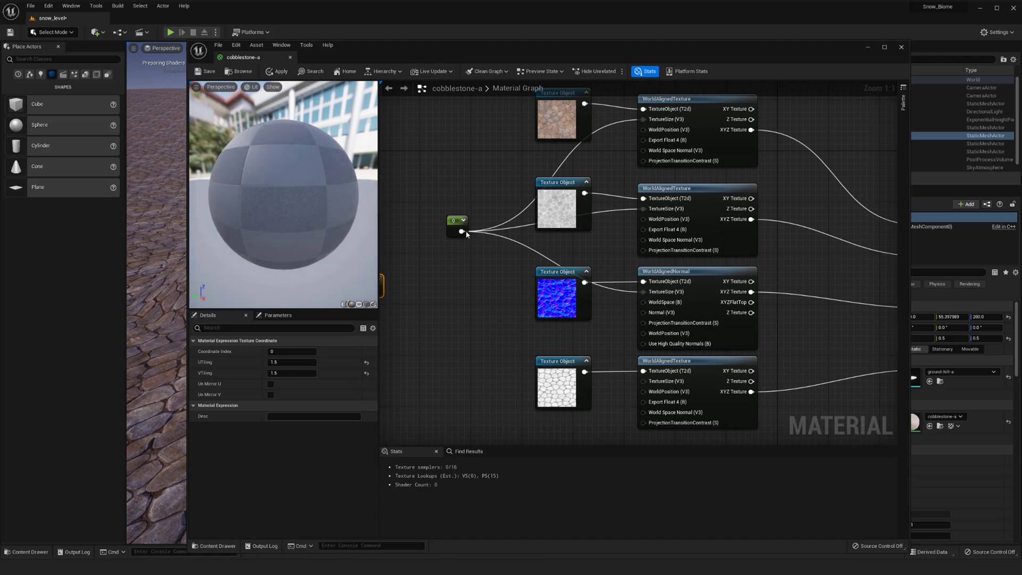
drag(461, 231, 644, 381)
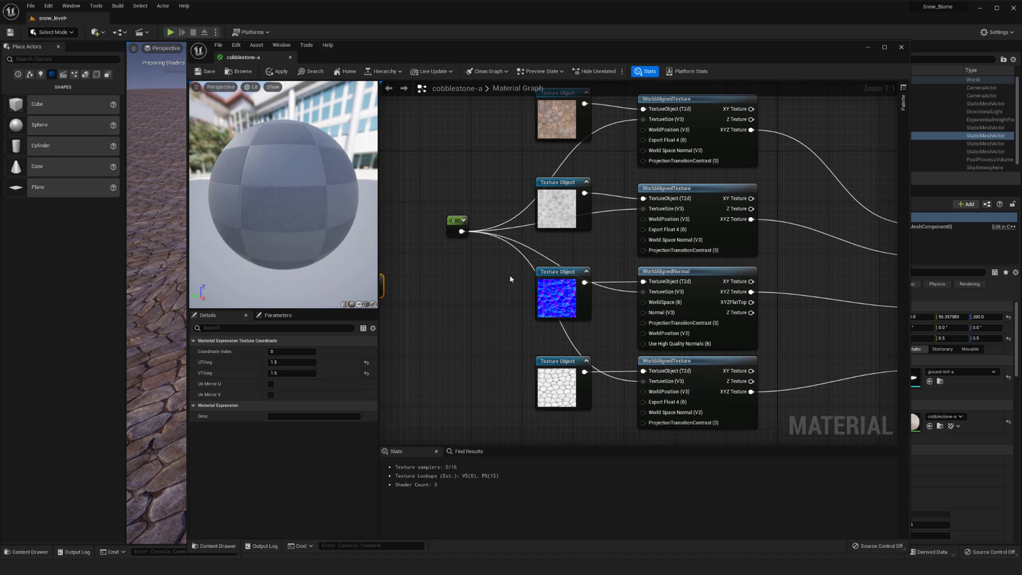
Set the Constant feeding the TextureSize inputs to 64 and save the cobblestone-a material
click(458, 227)
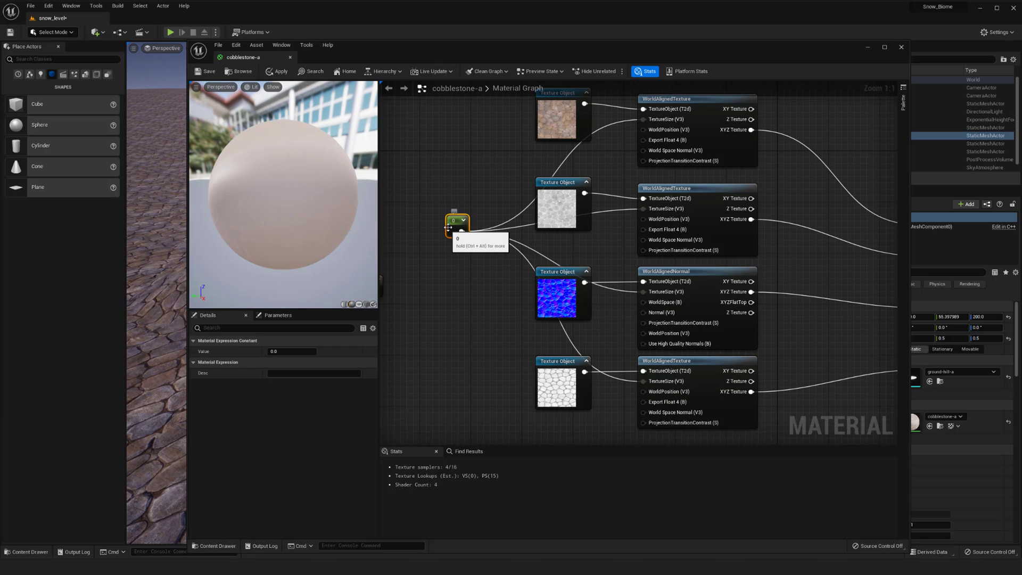
click(291, 354)
text(64)
key(Return)
click(205, 71)
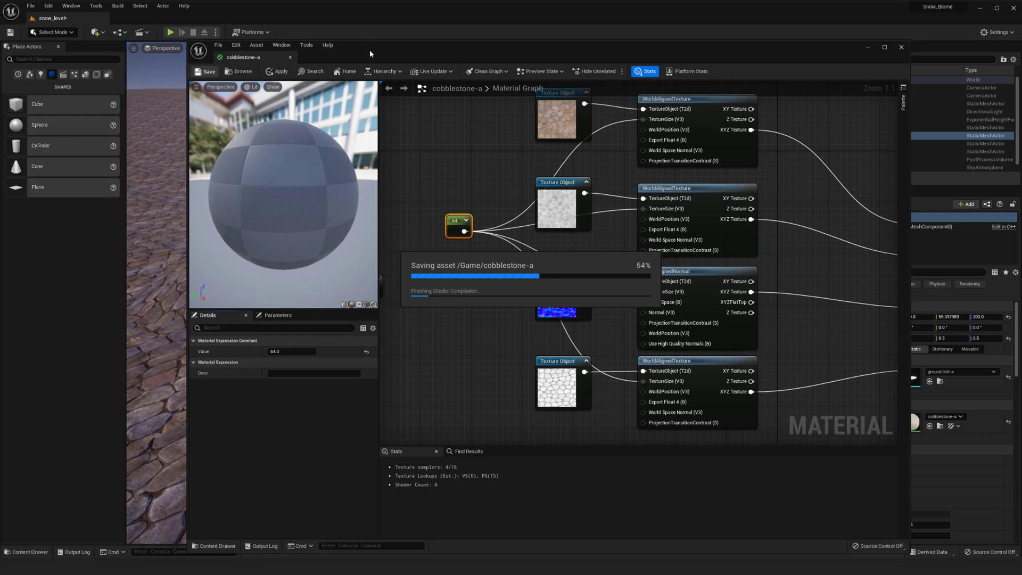
Convert the Constant into a parameter named "Tiling Amount", place it clear of the Texture Object nodes, and save the material
drag(375, 48, 630, 40)
right_click(708, 220)
click(719, 237)
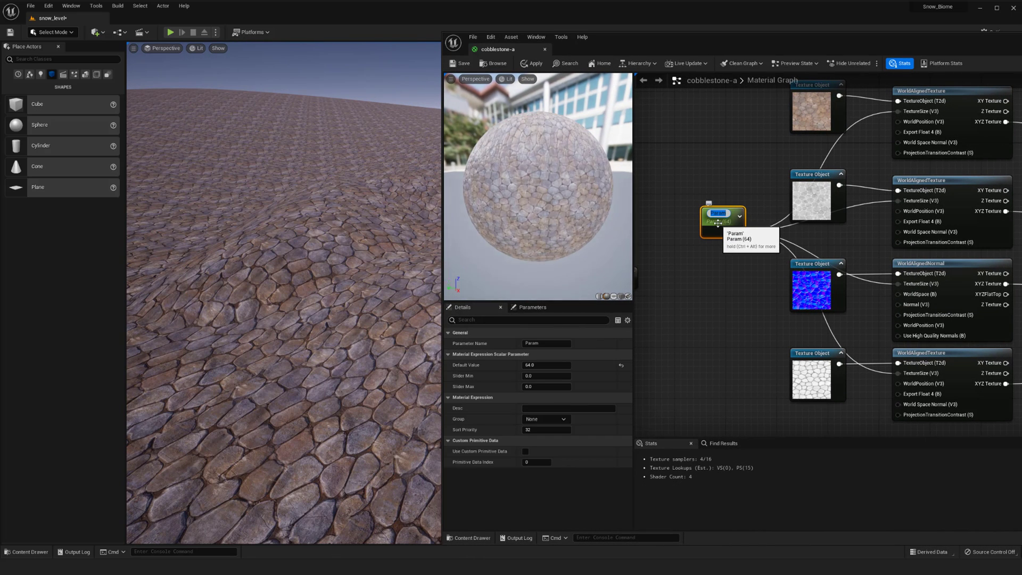
text(Tiling Amount)
key(Return)
drag(711, 228, 653, 201)
click(463, 65)
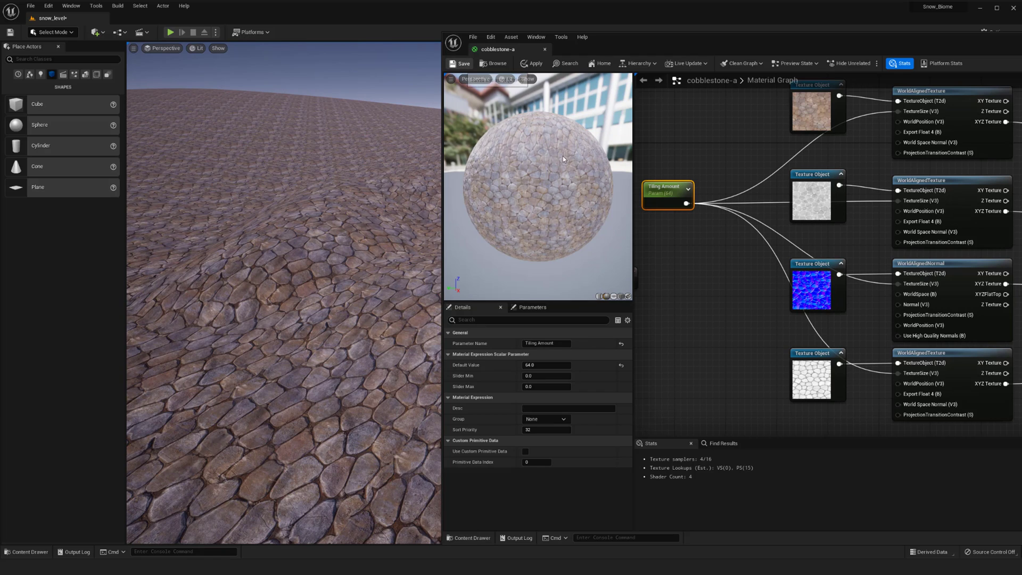
Try a Tiling Amount default value of 128, settle on 256, and check the stone scale in the level
click(538, 364)
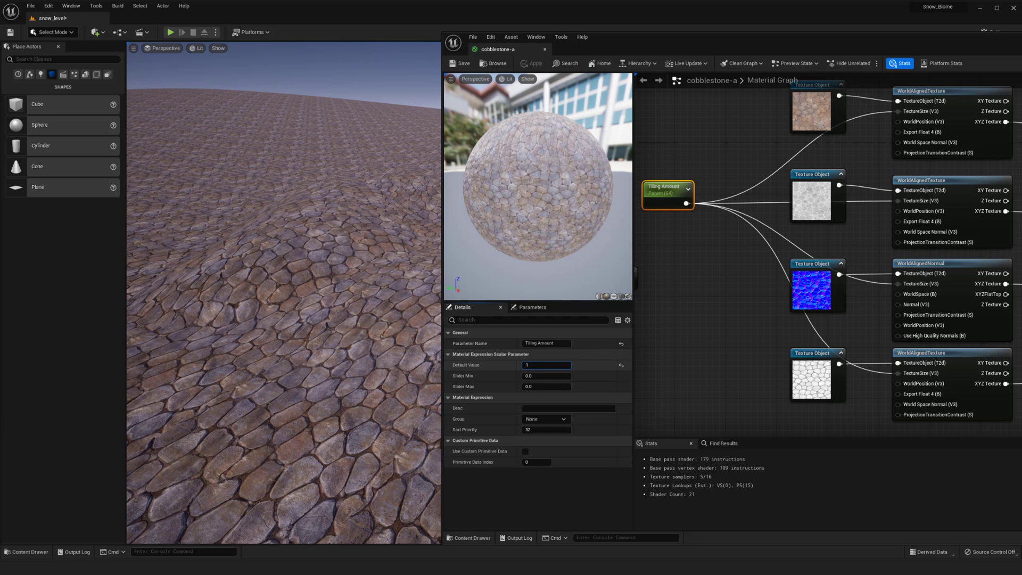
click(694, 292)
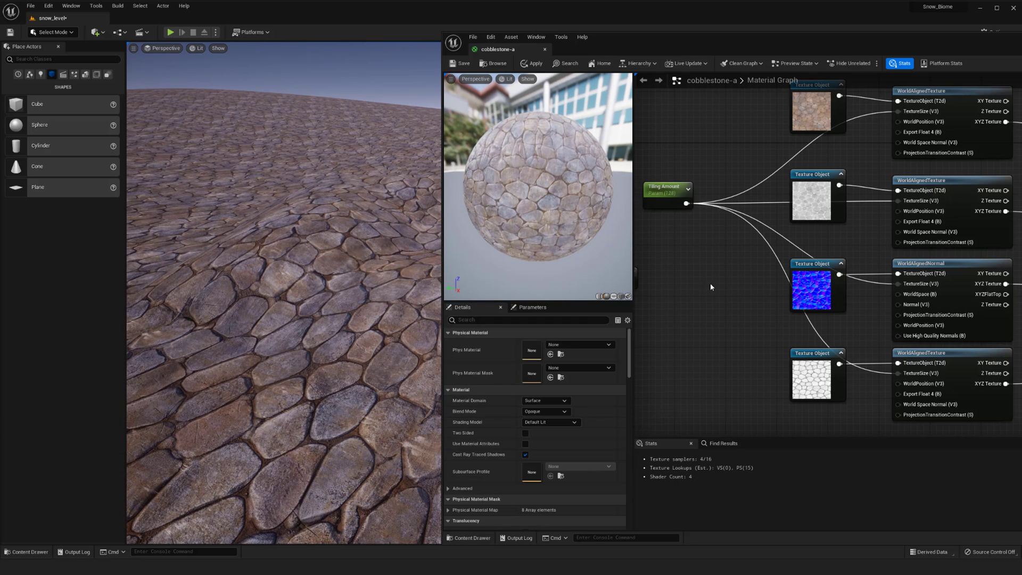
click(671, 194)
text(2)
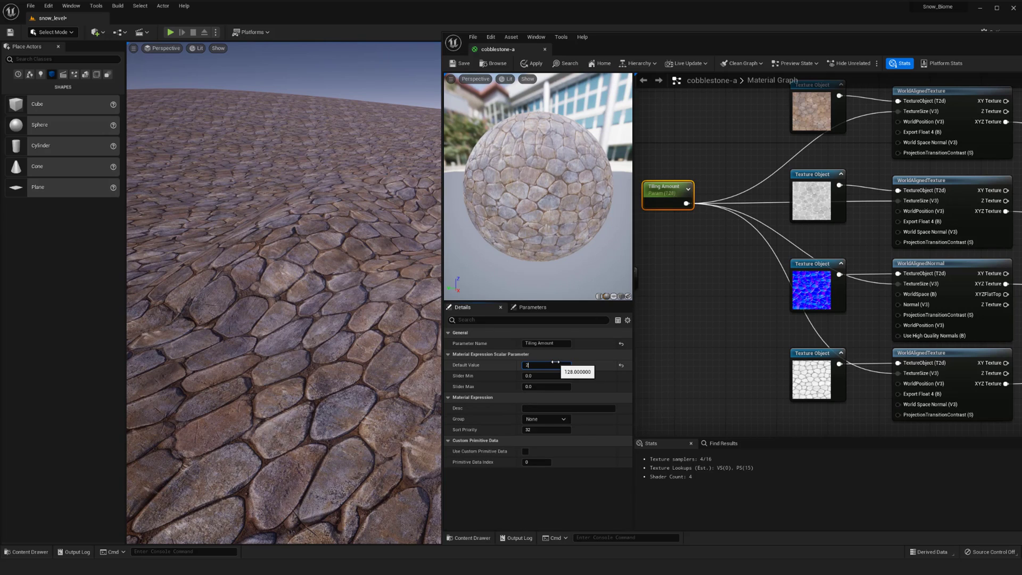
text(56)
key(Return)
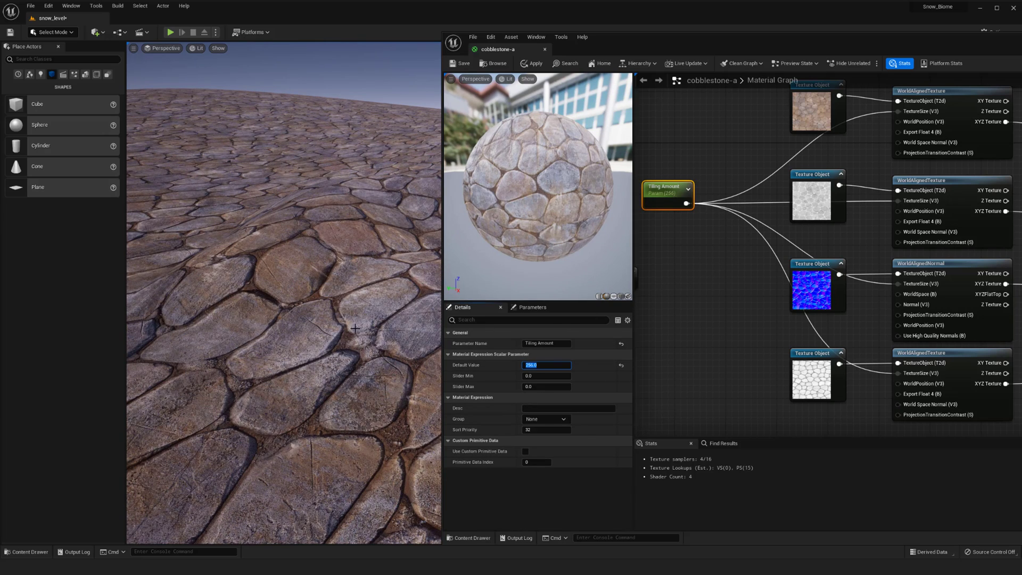
key(s)
mouse_move(370, 321)
right_down()
mouse_move(383, 314)
mouse_move(355, 329)
right_up()
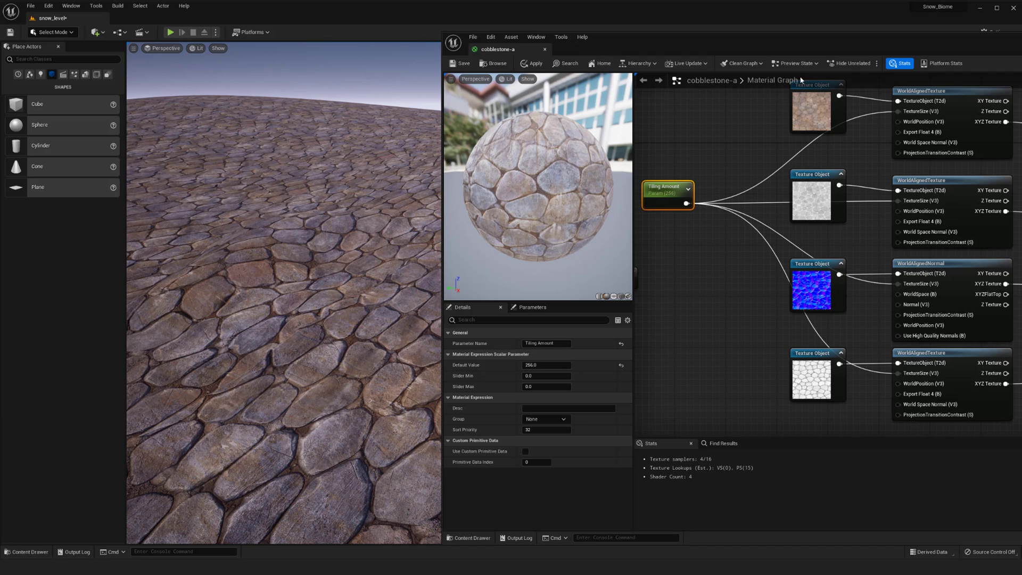
Close the cobblestone-a editor with its changes applied, and inspect the tiling around ground-hill-a2 in the level
drag(768, 43, 527, 60)
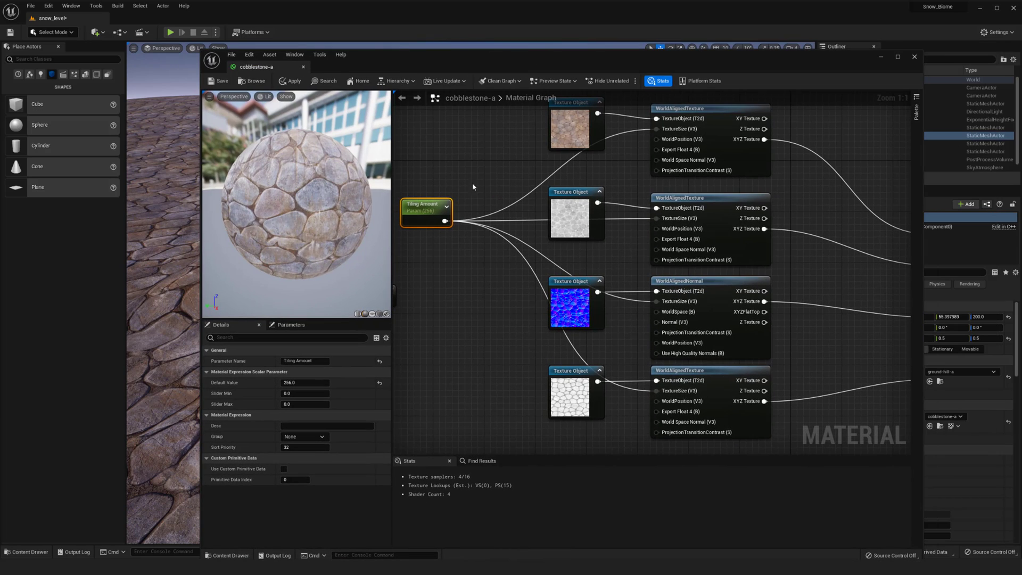
click(303, 67)
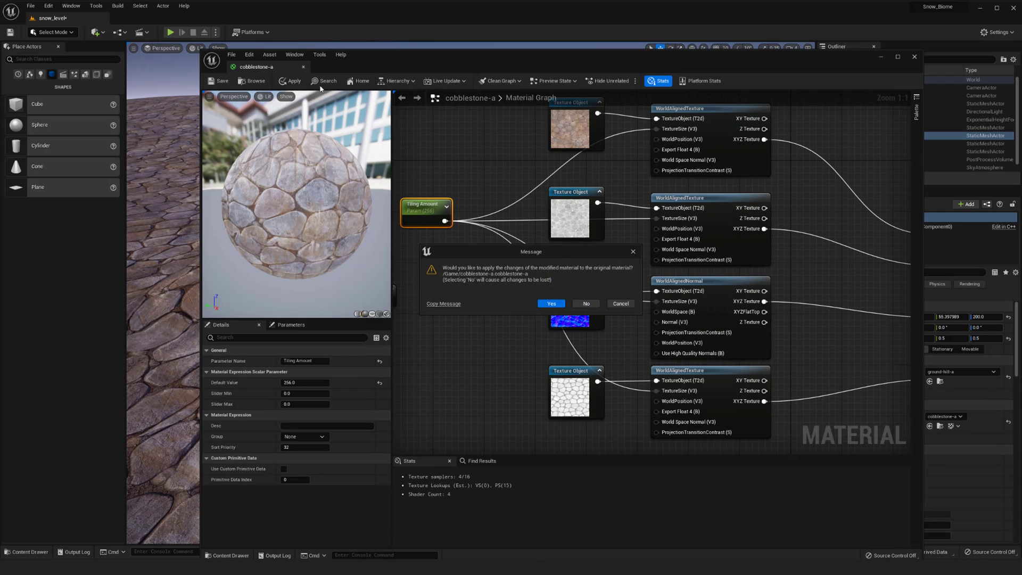
click(553, 305)
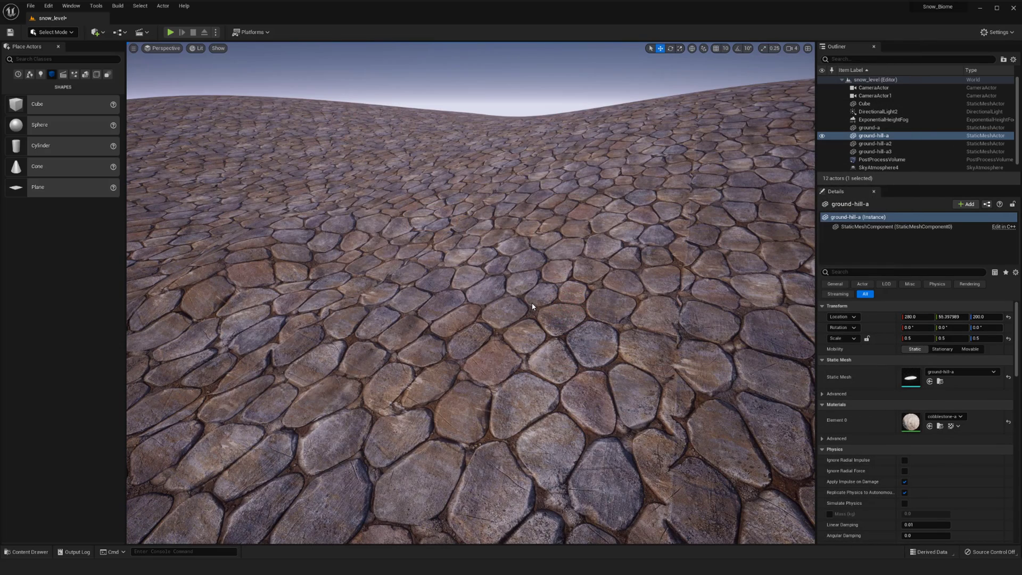
right_drag(484, 299, 454, 280)
click(347, 243)
middle_drag(283, 398, 261, 399)
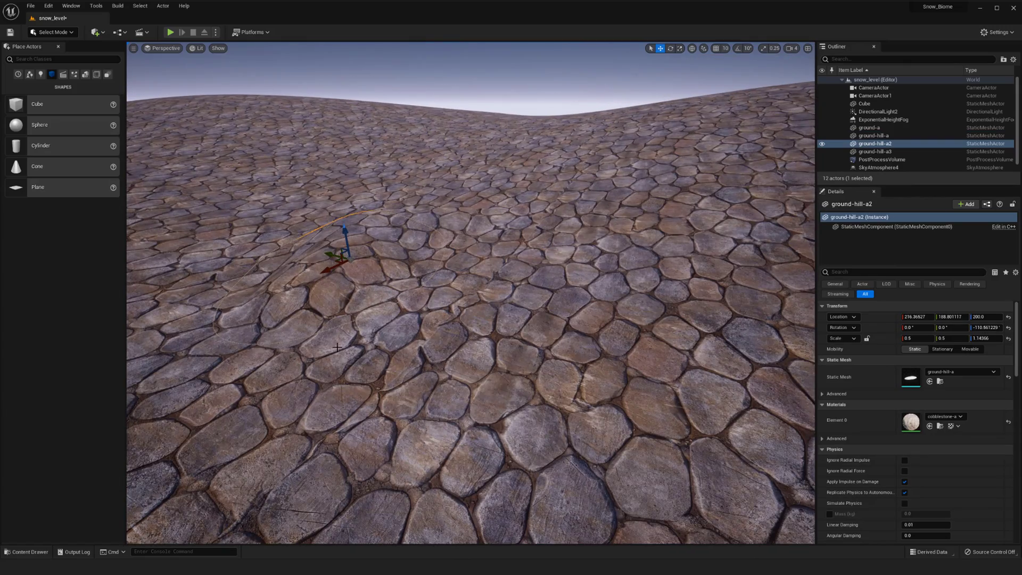
Reopen the cobblestone-a material and shrink its editor window so the level's content assets stay accessible below it
click(28, 552)
click(458, 512)
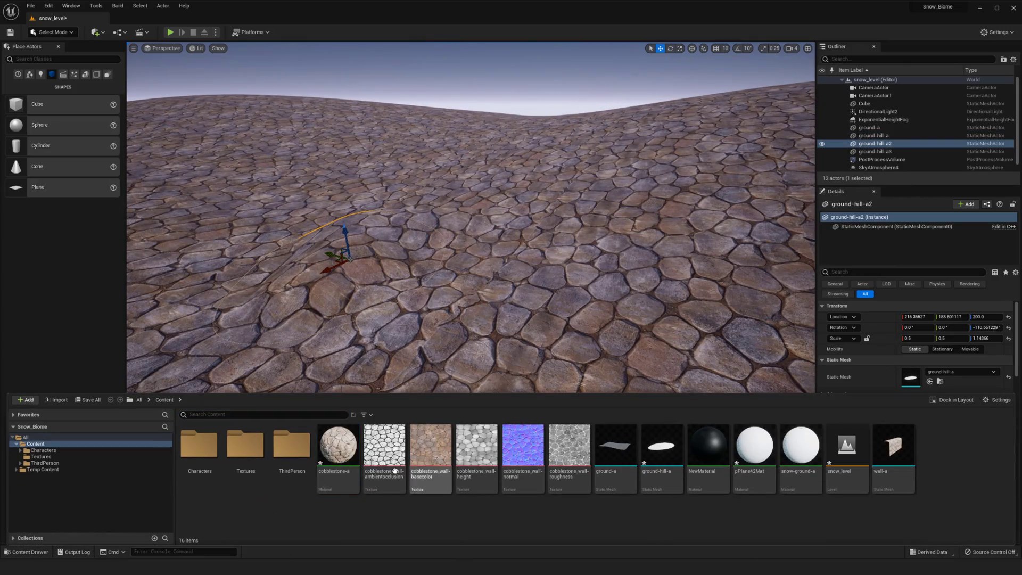
middle_drag(447, 349, 426, 363)
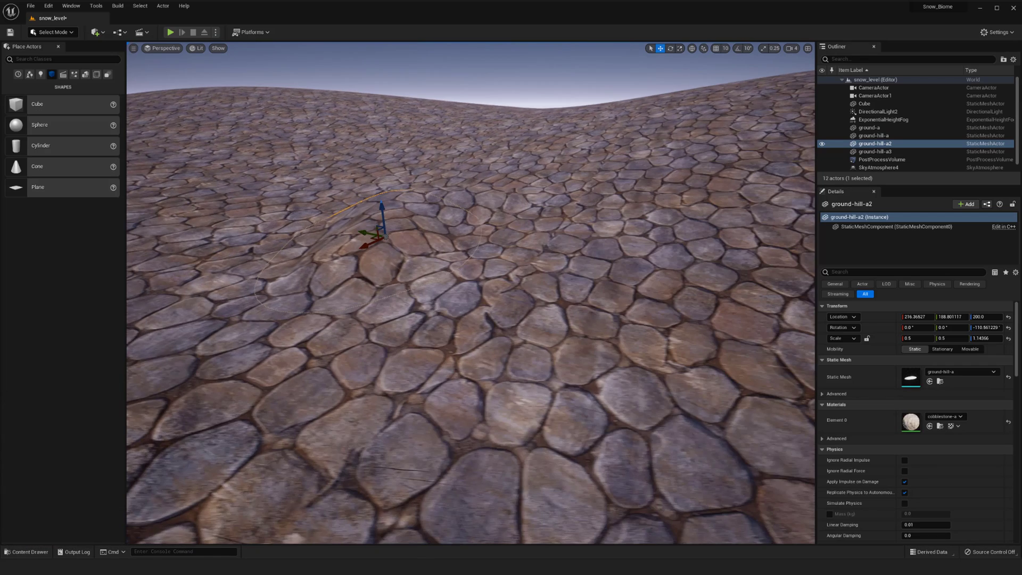
click(28, 552)
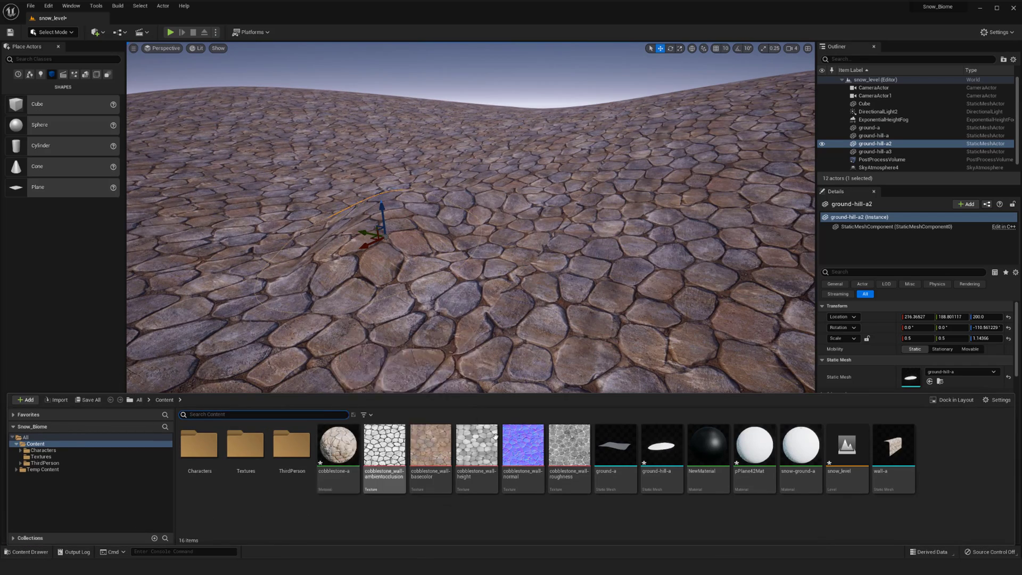
double_click(338, 444)
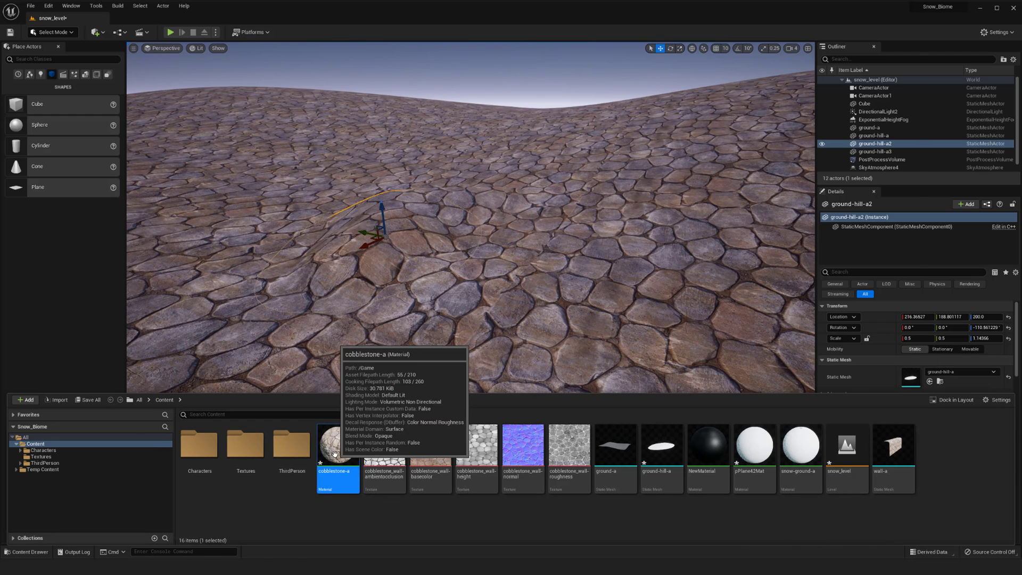
drag(478, 67, 417, 22)
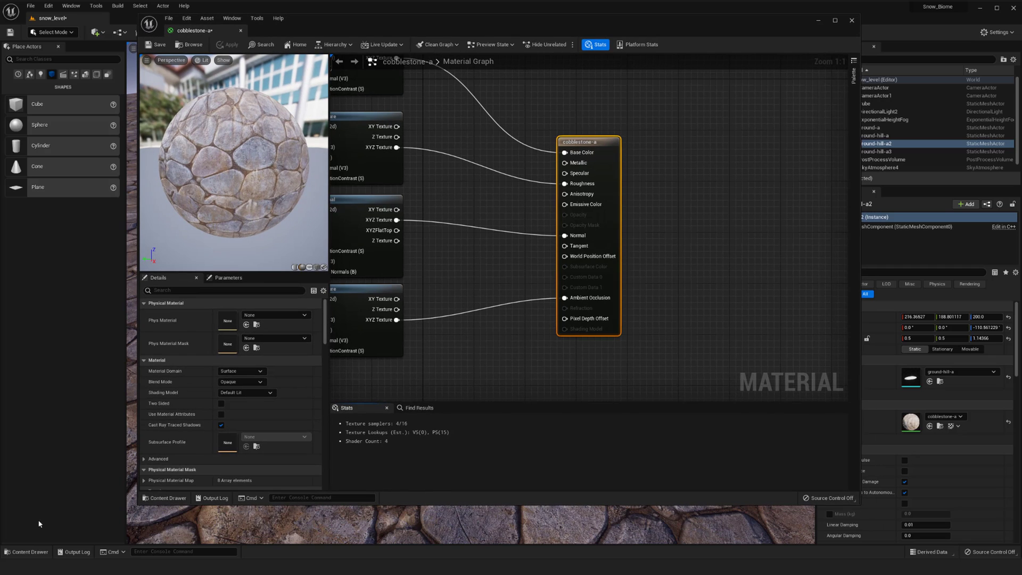
click(28, 552)
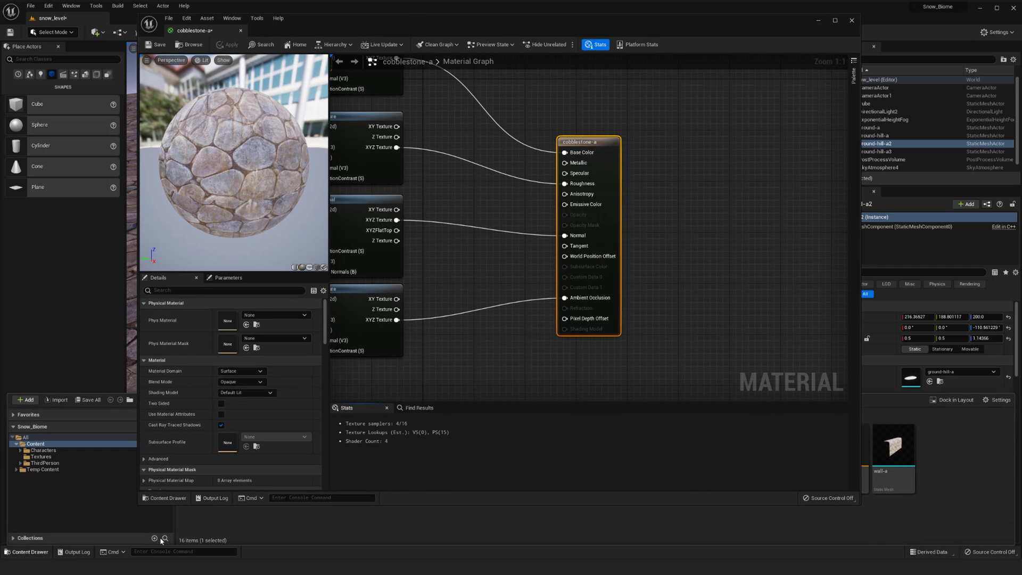
click(735, 507)
drag(735, 504, 725, 386)
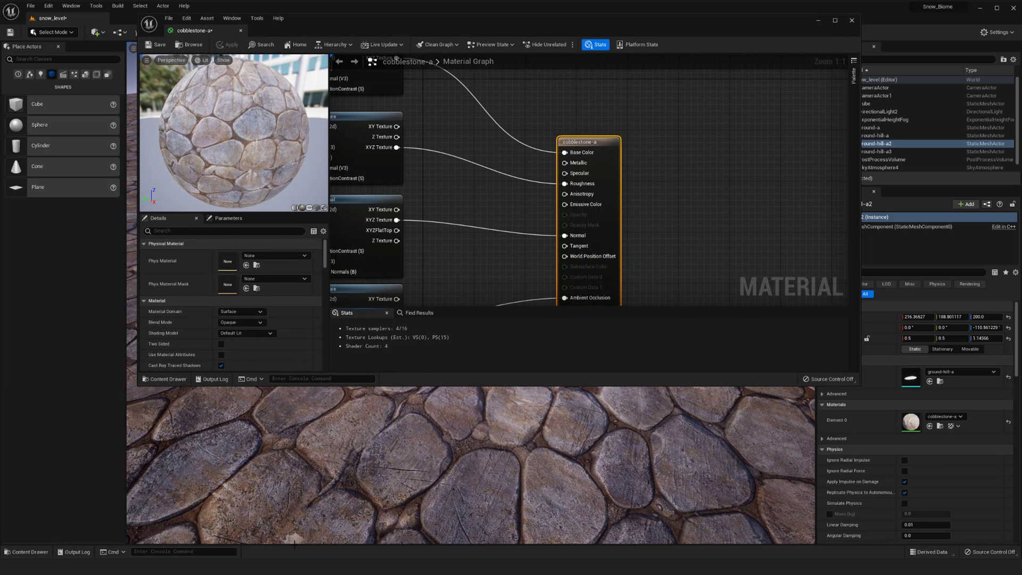
Open the snow-ground-a material, locate its base color texture among the project assets, and close that material
click(46, 554)
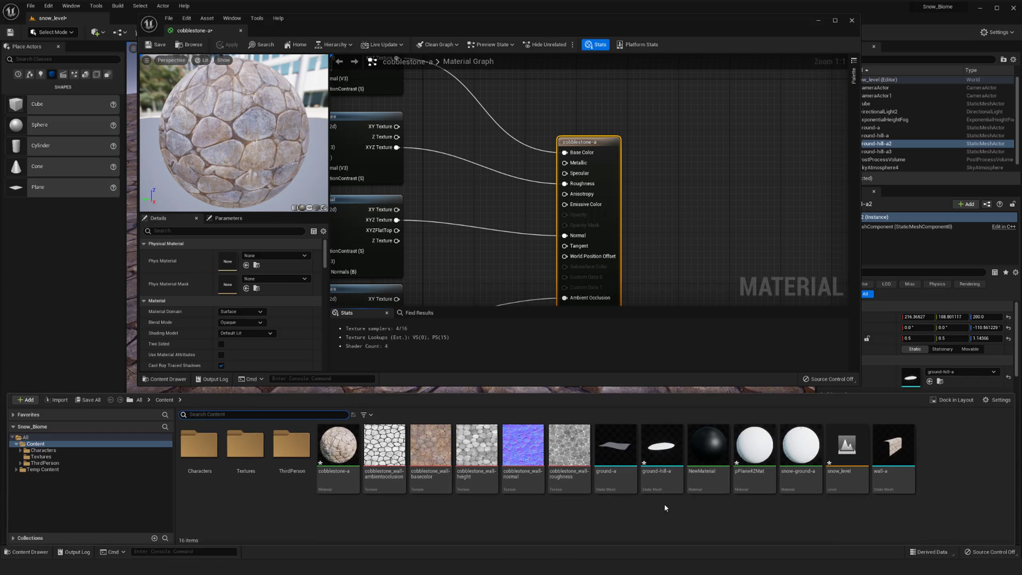
click(808, 450)
double_click(808, 450)
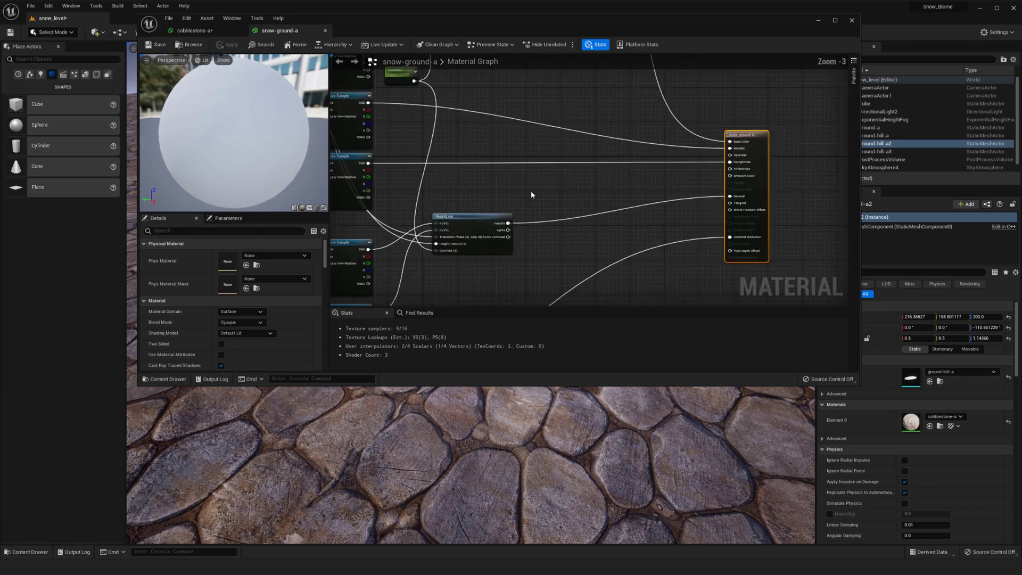
click(524, 216)
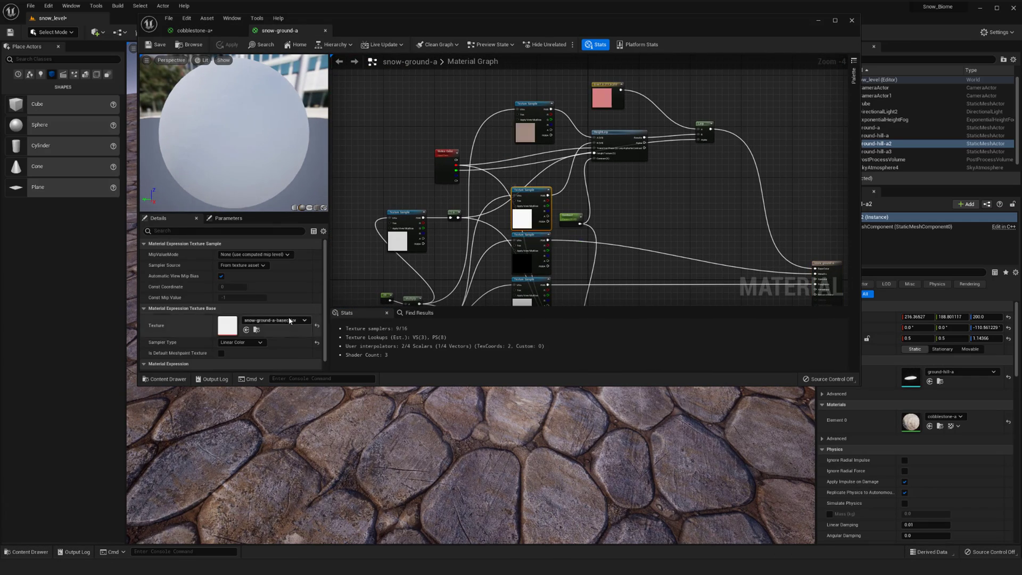
click(257, 331)
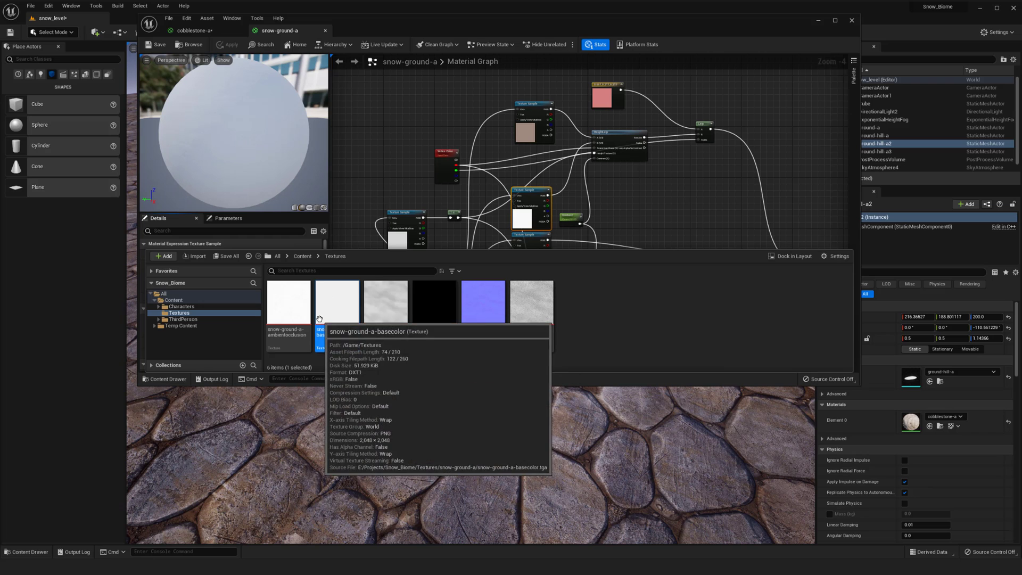
click(363, 175)
click(325, 32)
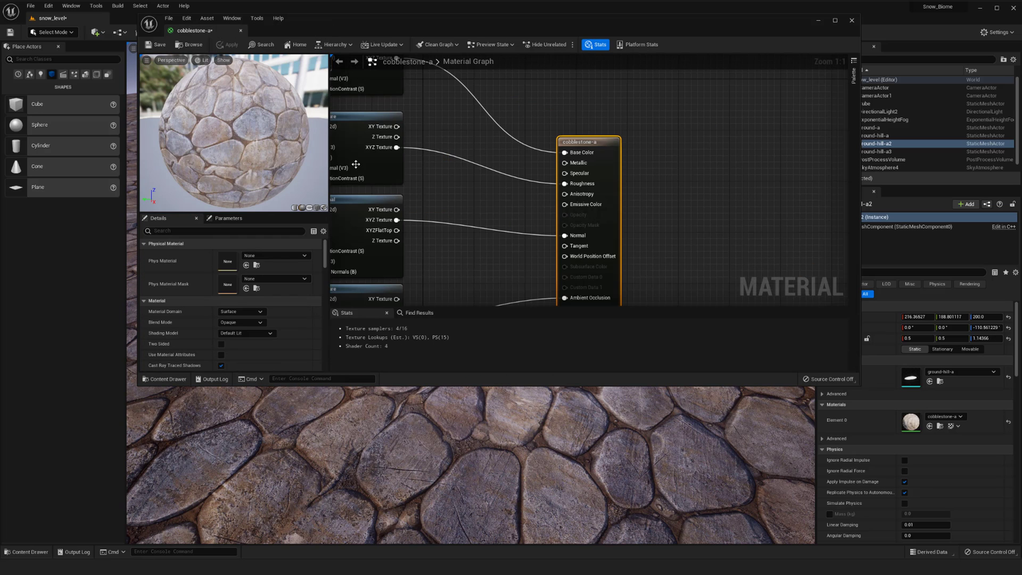
Assign the snow-ground-a-basecolor texture to the Texture Object feeding Base Color in cobblestone-a
right_drag(510, 205, 593, 247)
right_drag(543, 186, 674, 240)
click(393, 130)
click(279, 256)
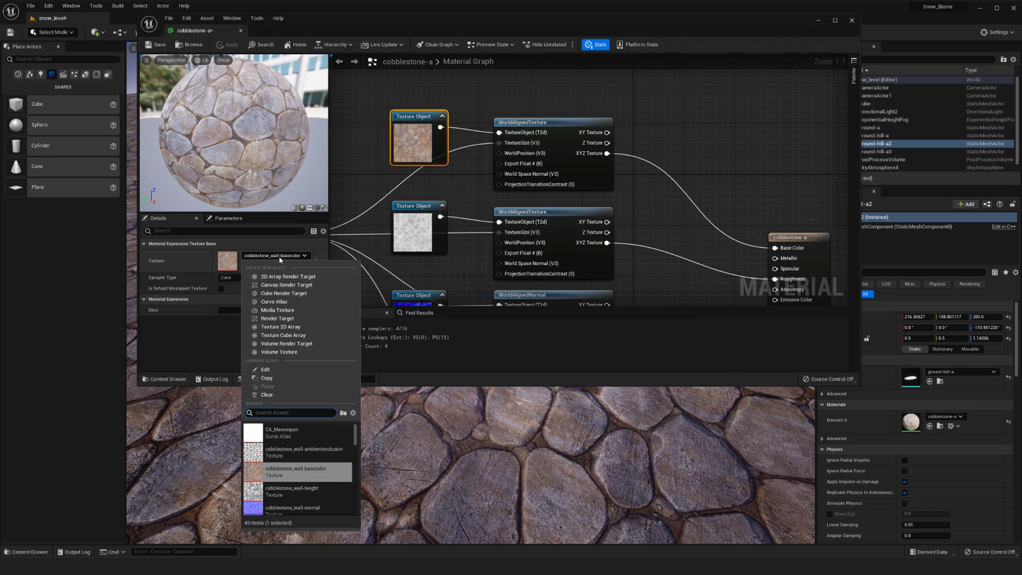
scroll(306, 467, down, 2)
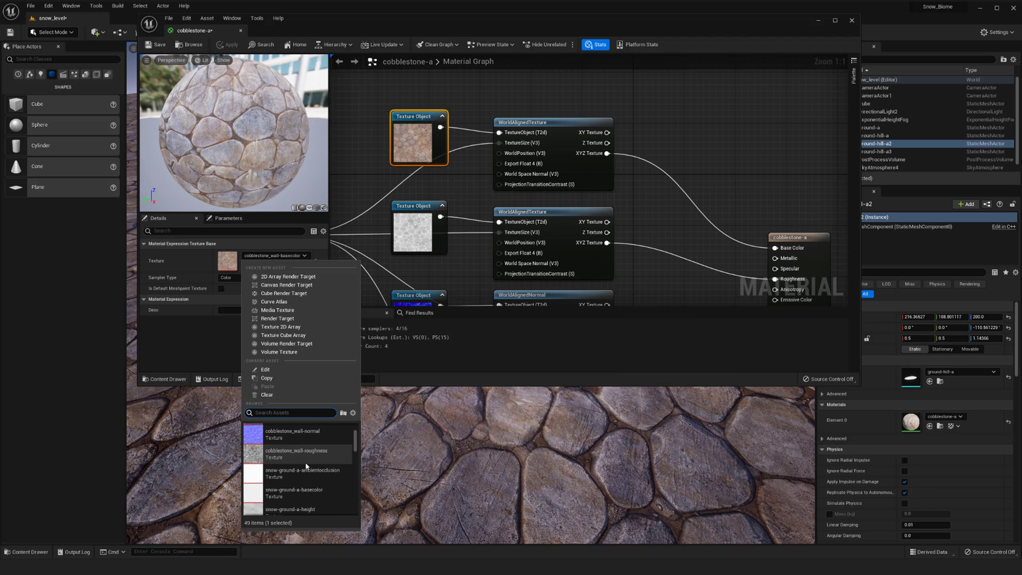
scroll(305, 477, down, 2)
click(304, 477)
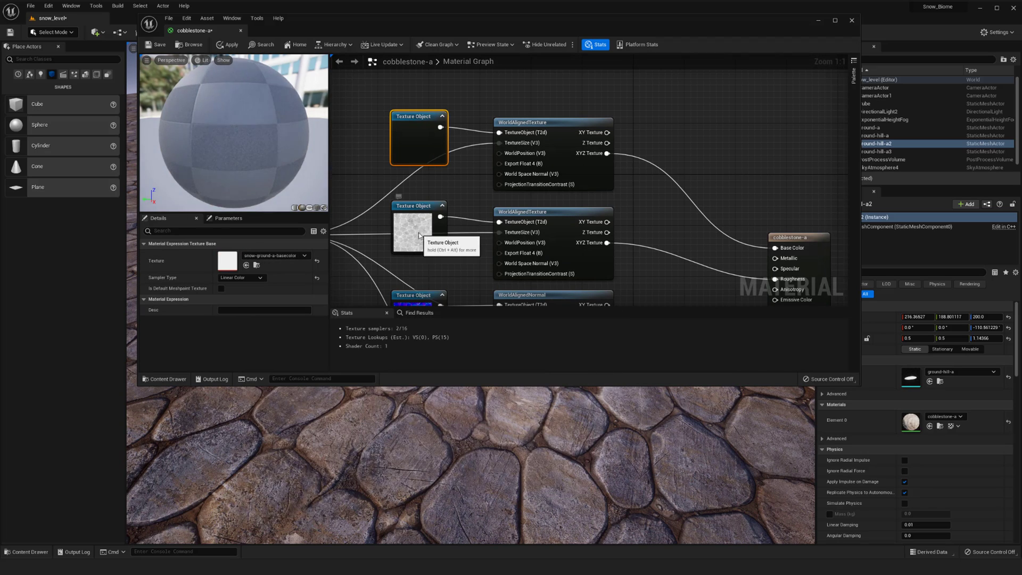
Replace the roughness Texture Object's texture with snow-ground-a-roughness
click(421, 225)
click(276, 256)
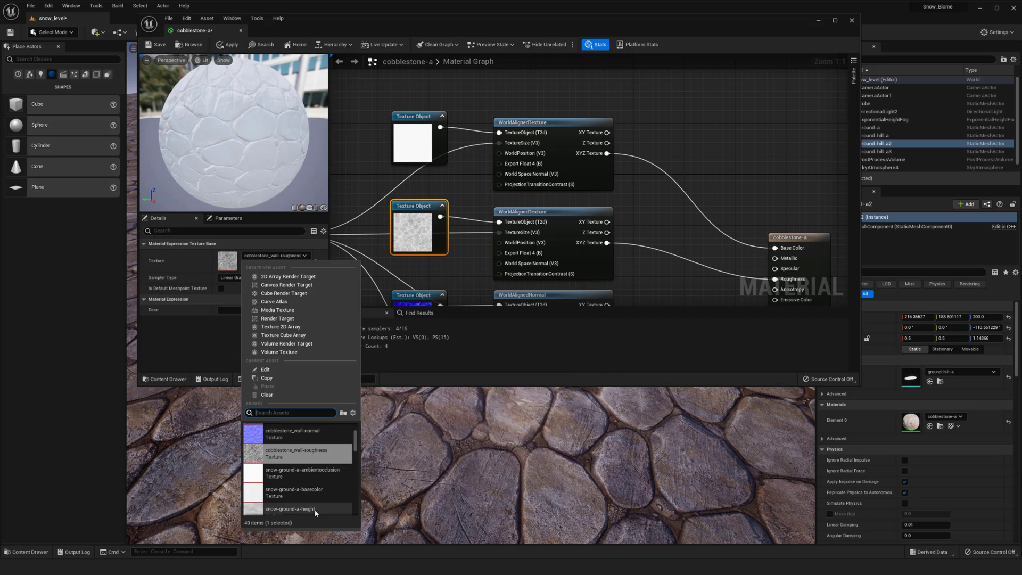
scroll(319, 490, down, 3)
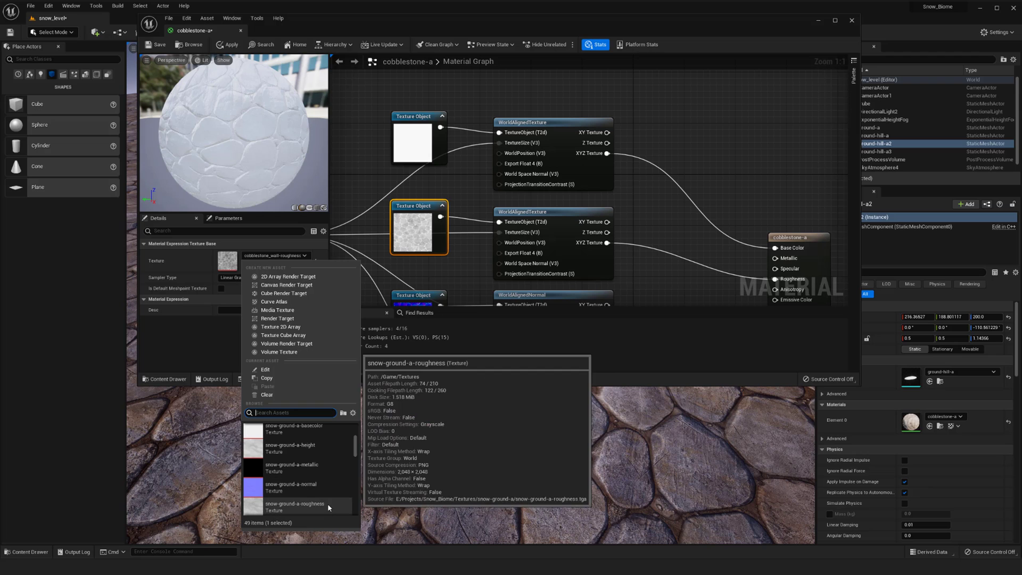
click(328, 503)
click(472, 231)
Replace the normal map Texture Object's texture with snow-ground-a-normal
right_drag(471, 230, 512, 183)
click(453, 191)
click(275, 255)
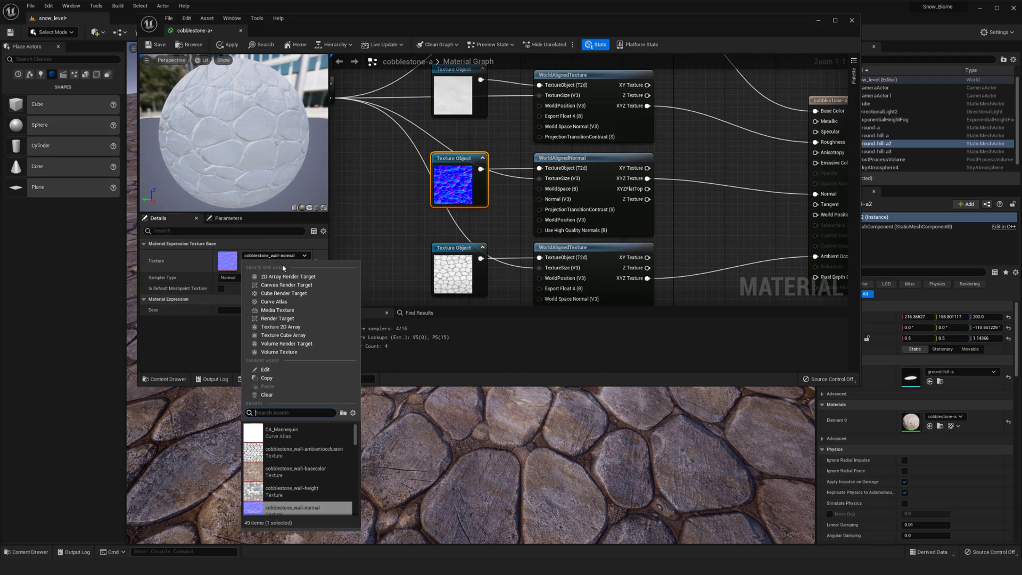
scroll(315, 468, down, 4)
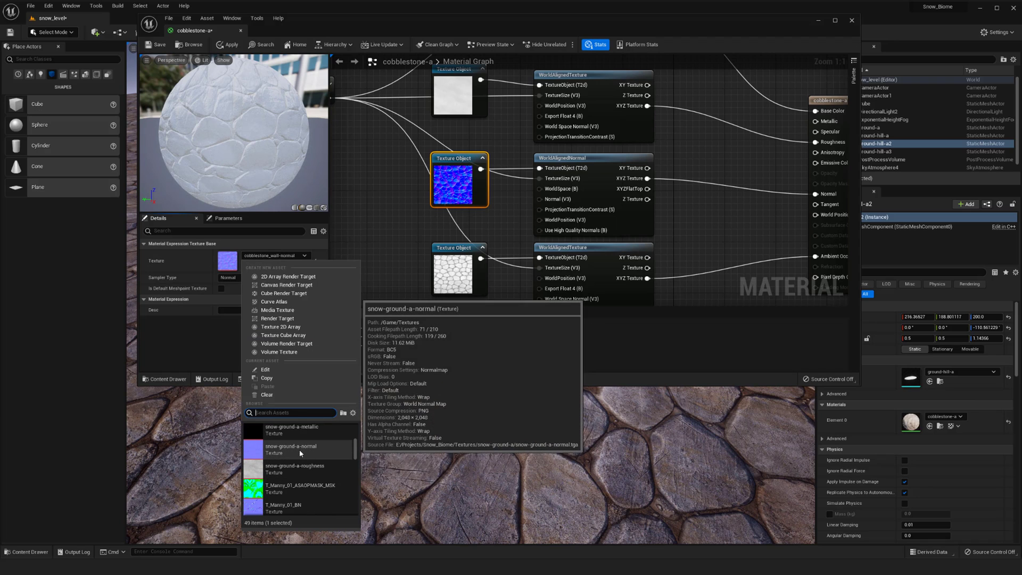
click(295, 448)
Assign the snow-ground-a ambient occlusion texture to the last Texture Object and save the cobblestone-a material
click(474, 254)
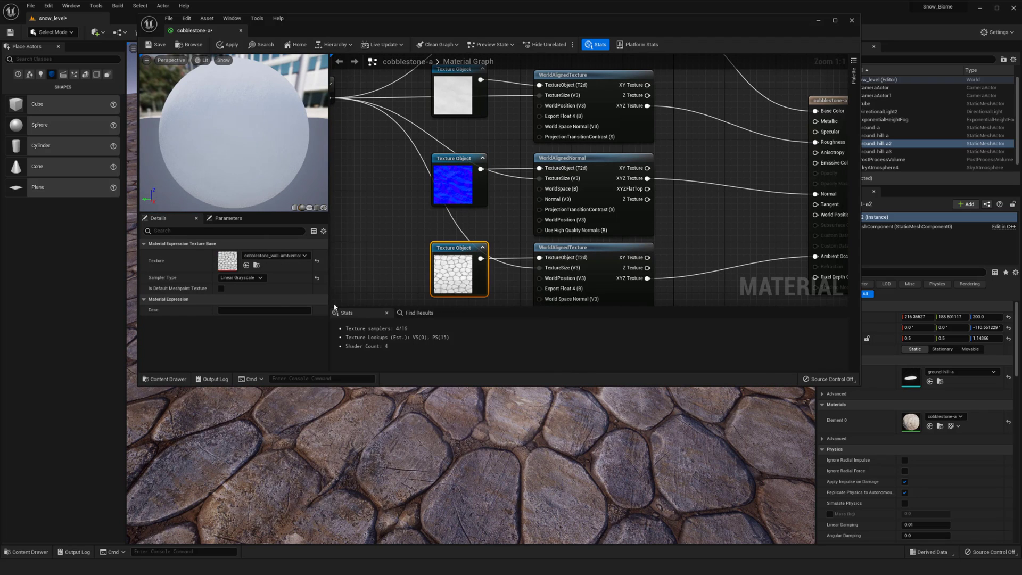
click(274, 255)
scroll(306, 468, down, 2)
click(299, 443)
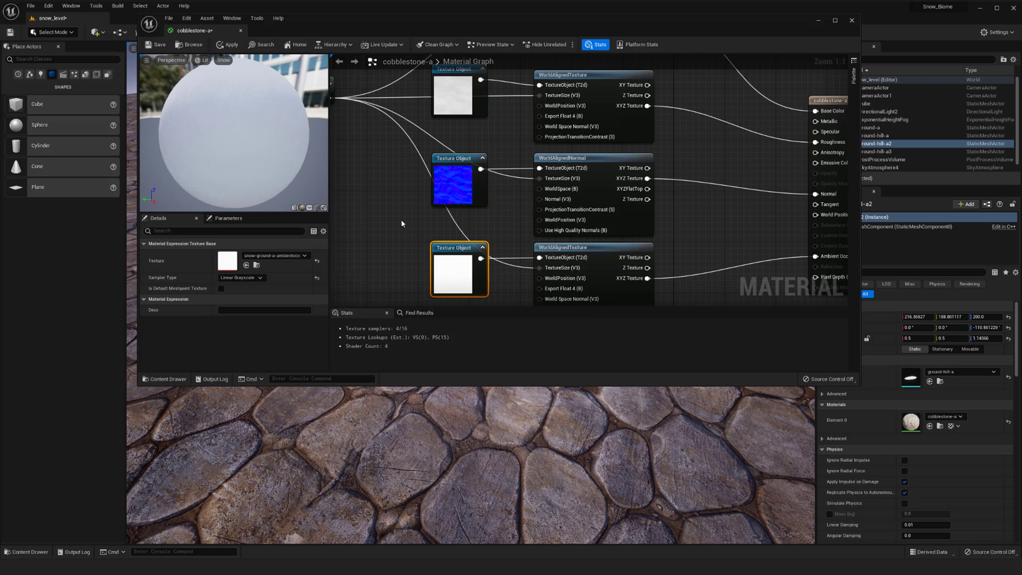
click(530, 118)
key(ctrl+s)
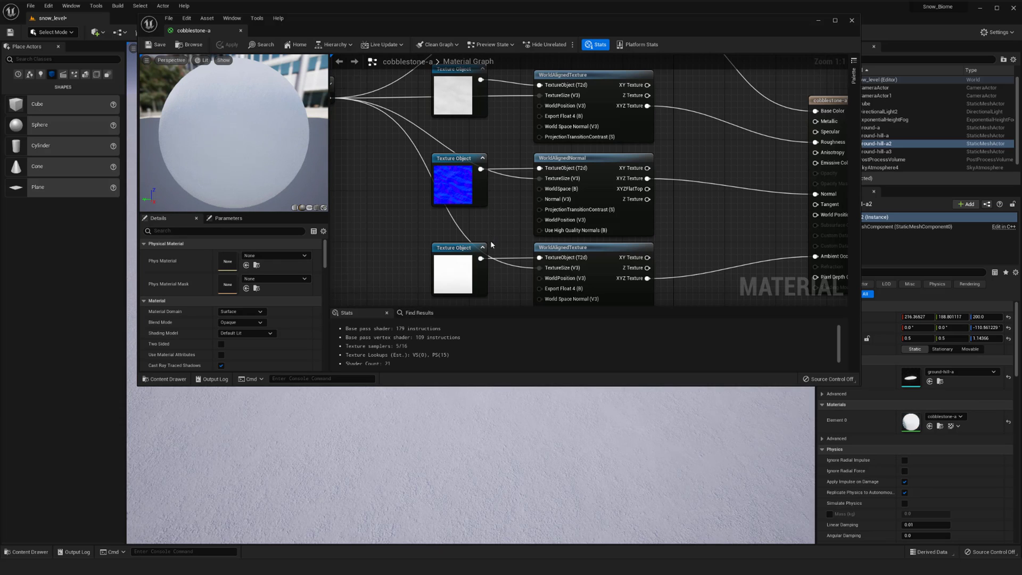
Move the cobblestone-a material editor aside to uncover the snow hills in the viewport, and close the editor
drag(358, 20, 786, 148)
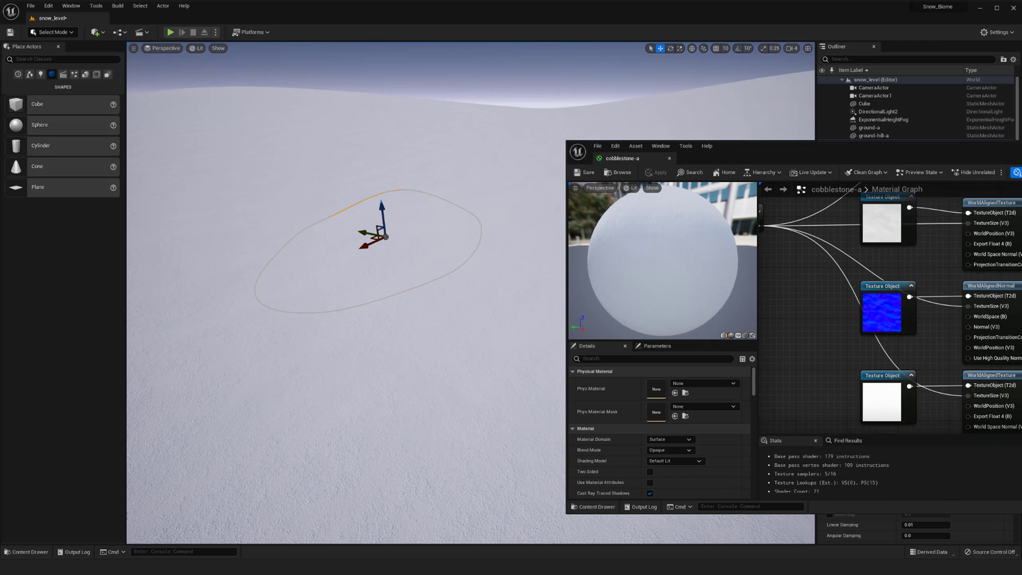
drag(989, 158, 814, 143)
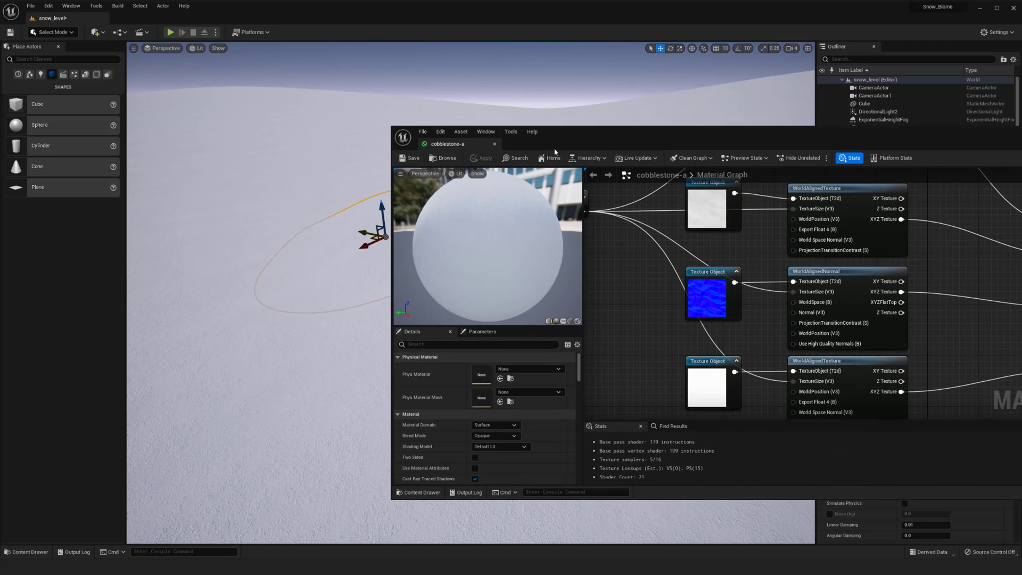
click(1021, 133)
Play the level from a spot on ground-hill-a, run the character over the snow to inspect the hills, and stop the session
right_click(510, 310)
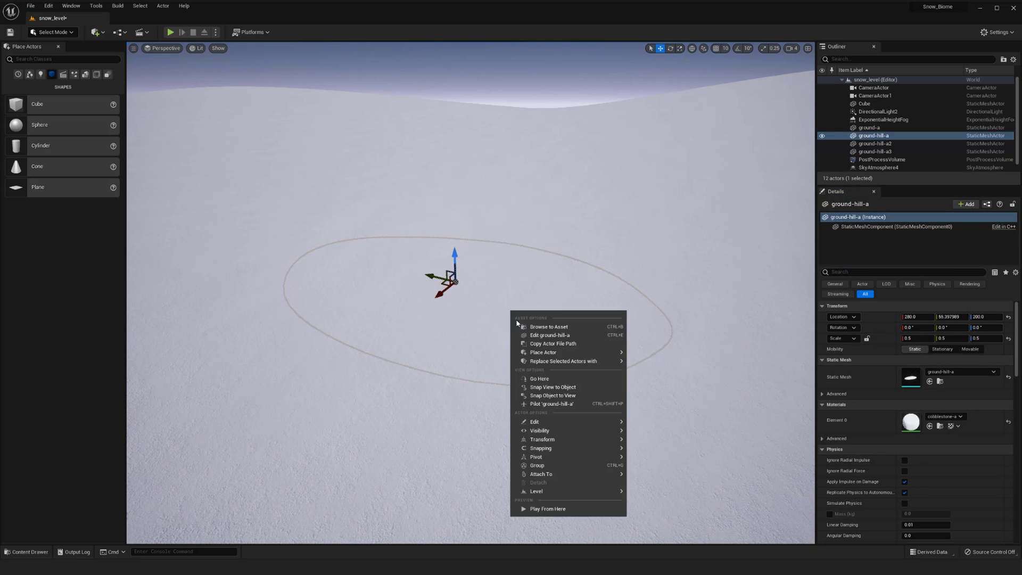
click(548, 508)
key(w)
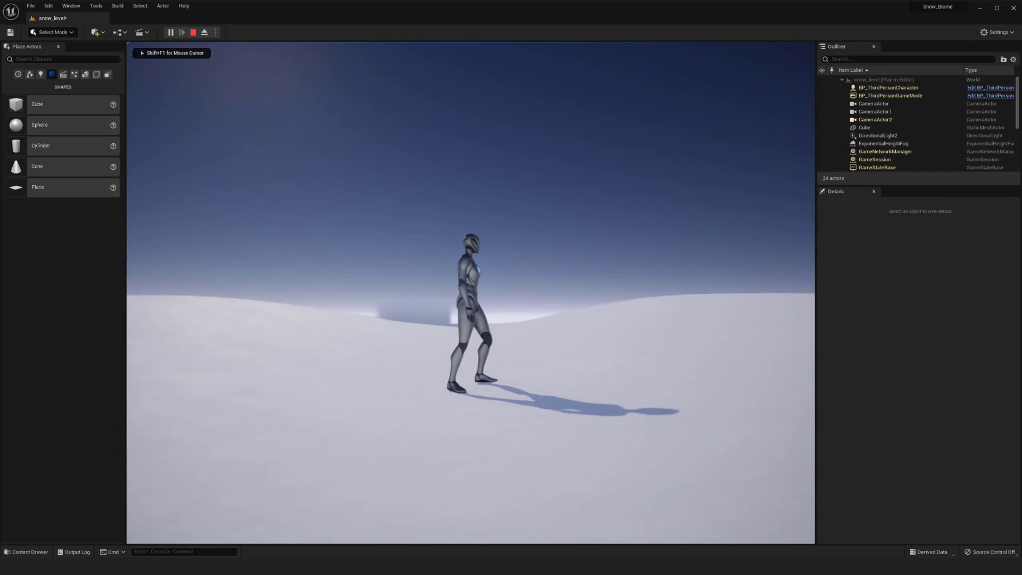
key(w)
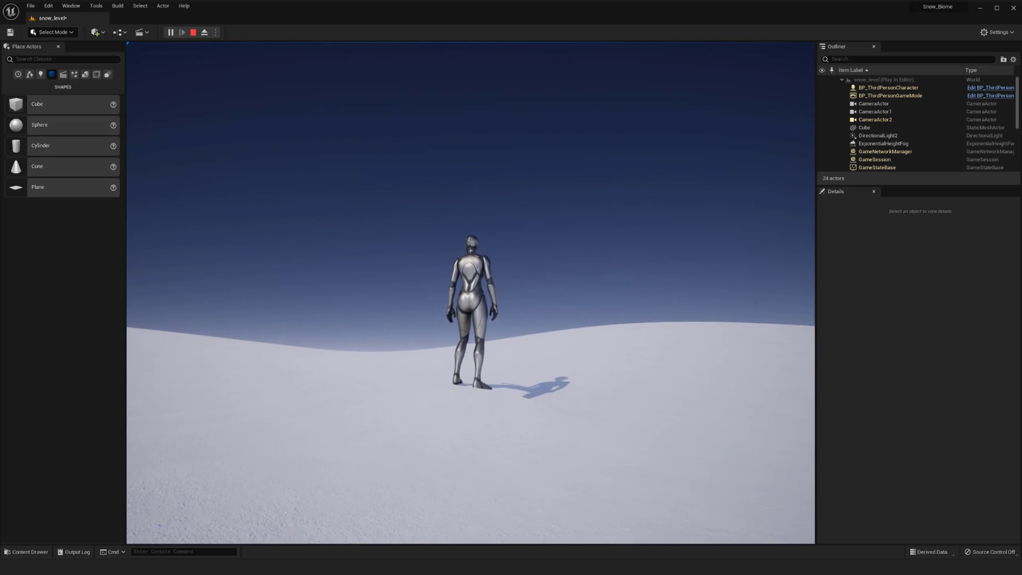
key(a)
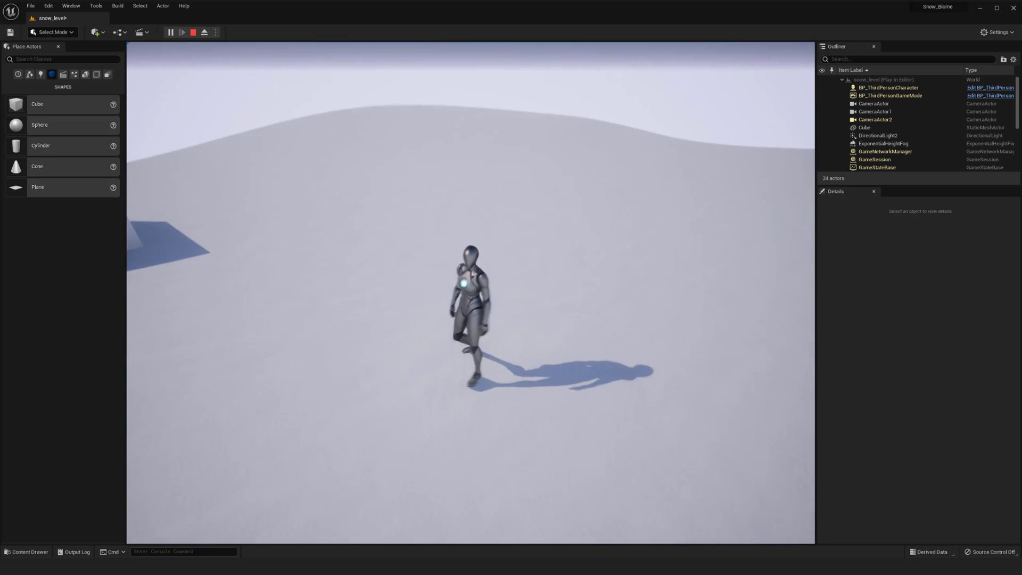
key(Escape)
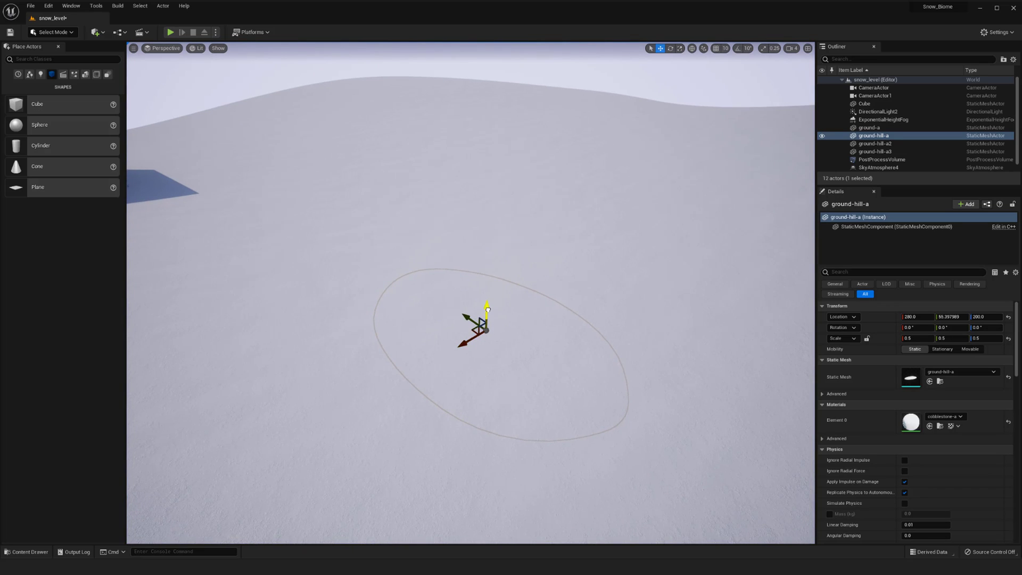
Scale ground-hill-a up uniformly to about 2.23 and lower it to a Z location of about 165
drag(488, 309, 497, 238)
key(r)
key(w)
drag(489, 287, 494, 329)
mouse_move(506, 406)
right_down()
mouse_move(515, 411)
mouse_move(506, 406)
right_up()
key(s)
Play-test the enlarged ground-hill-a by running the character around on its snow surface, and end the play session
right_click(508, 414)
click(525, 411)
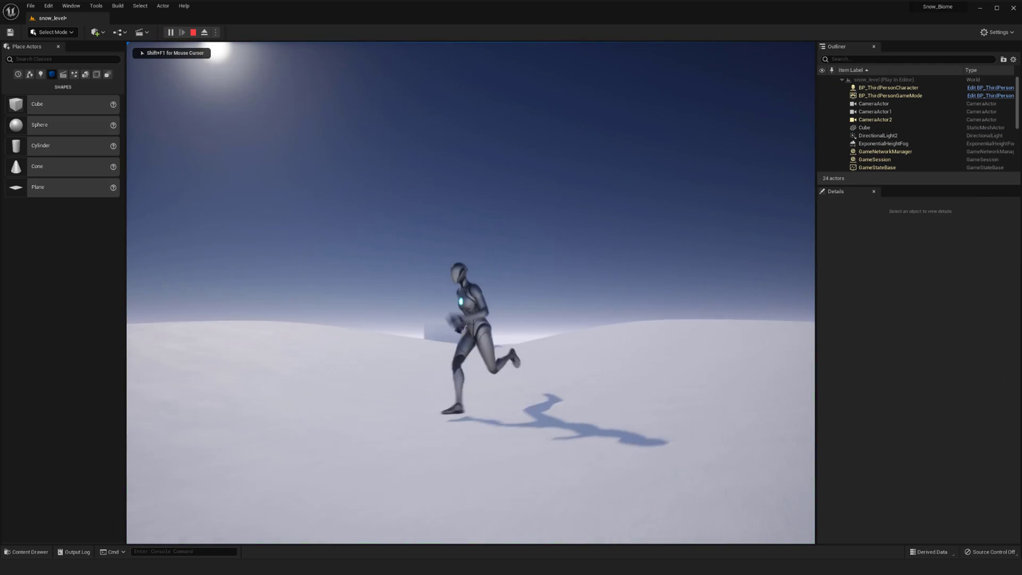
key(s)
key(w)
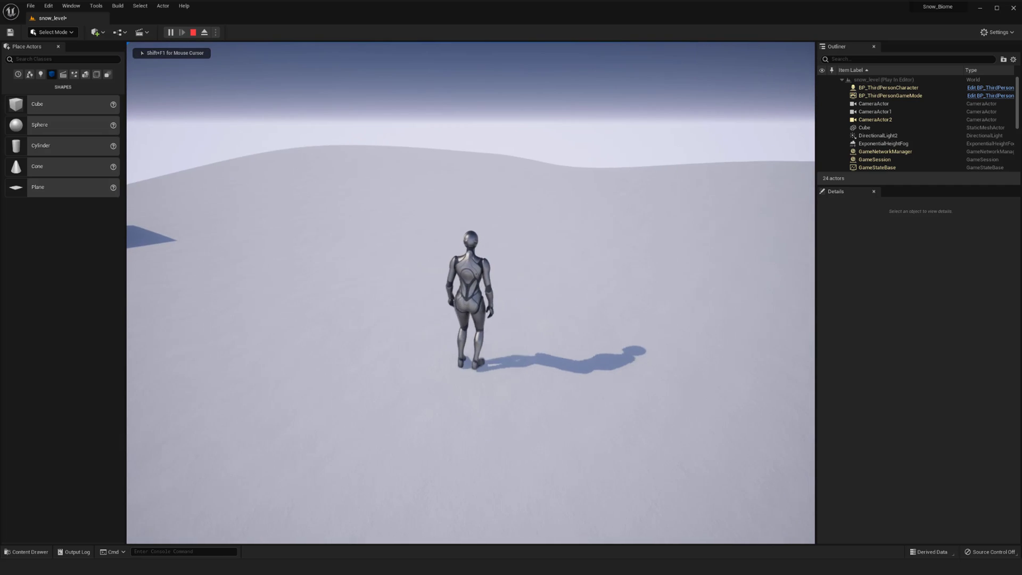
key(s)
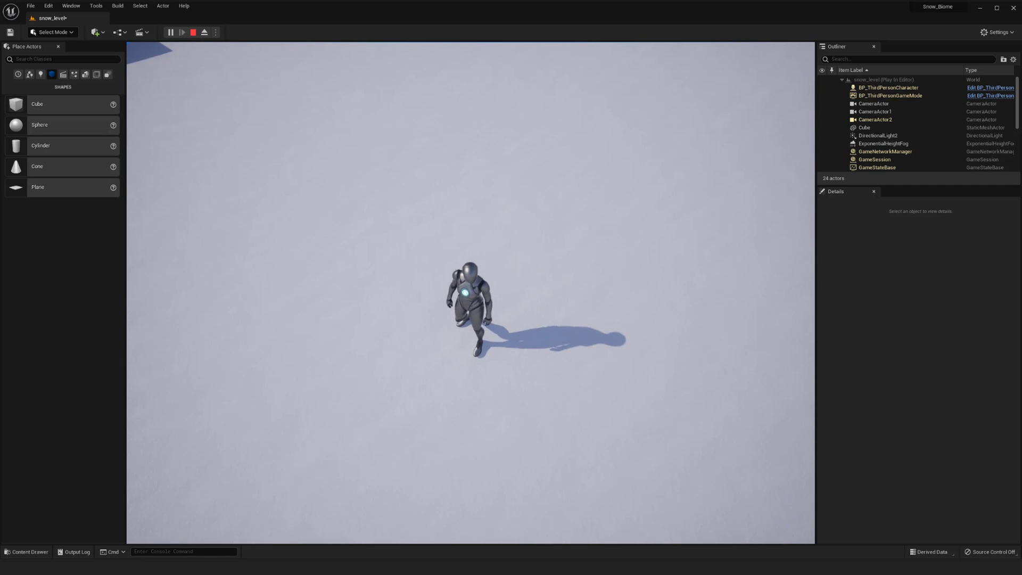
key(a)
key(Escape)
Stretch ground-hill-a vertically to a Z scale of about 3.32 and switch the viewport to game view
right_drag(513, 312, 511, 314)
key(q)
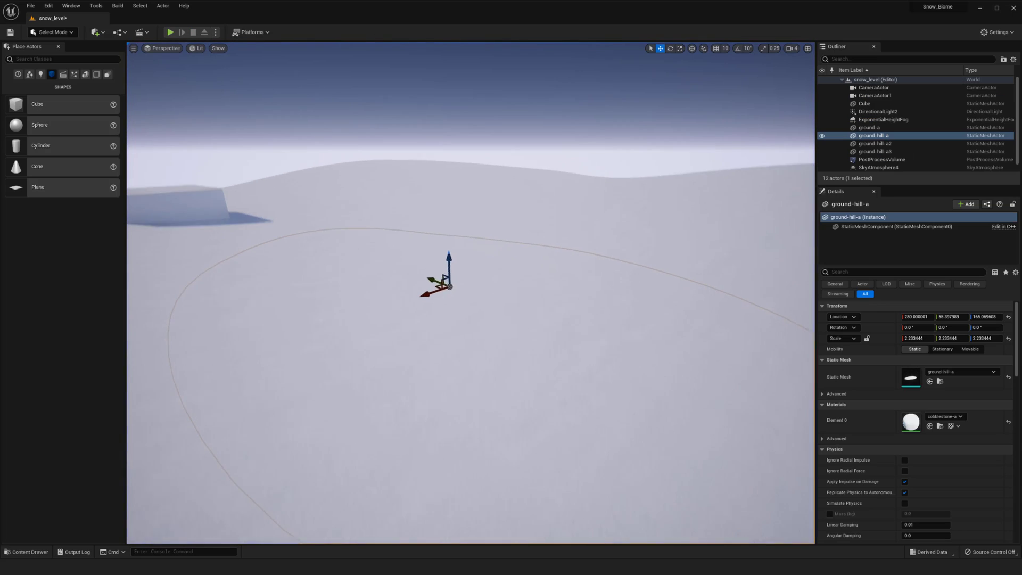
key(space)
key(space)
drag(447, 258, 447, 242)
key(w)
key(g)
Play from the slope of the taller ground-hill-a, run across the hills to check the snow tiling, and stop playing
right_click(414, 363)
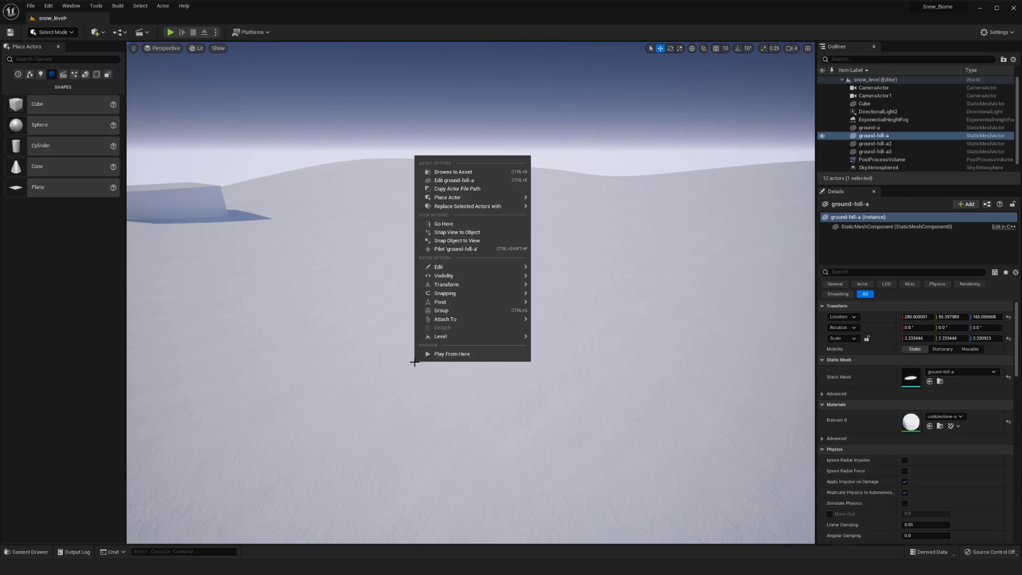
click(447, 353)
key(w)
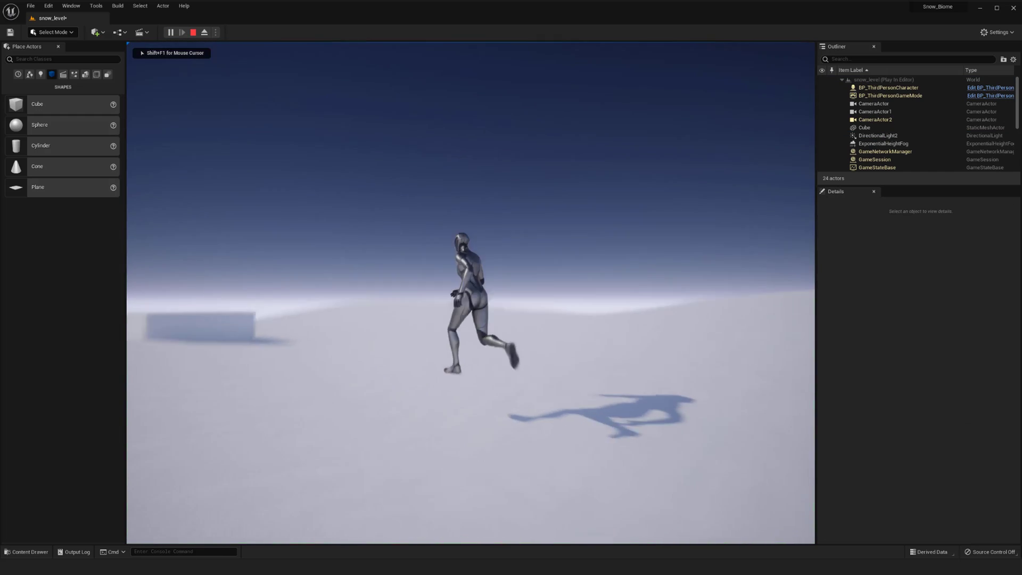
key(a)
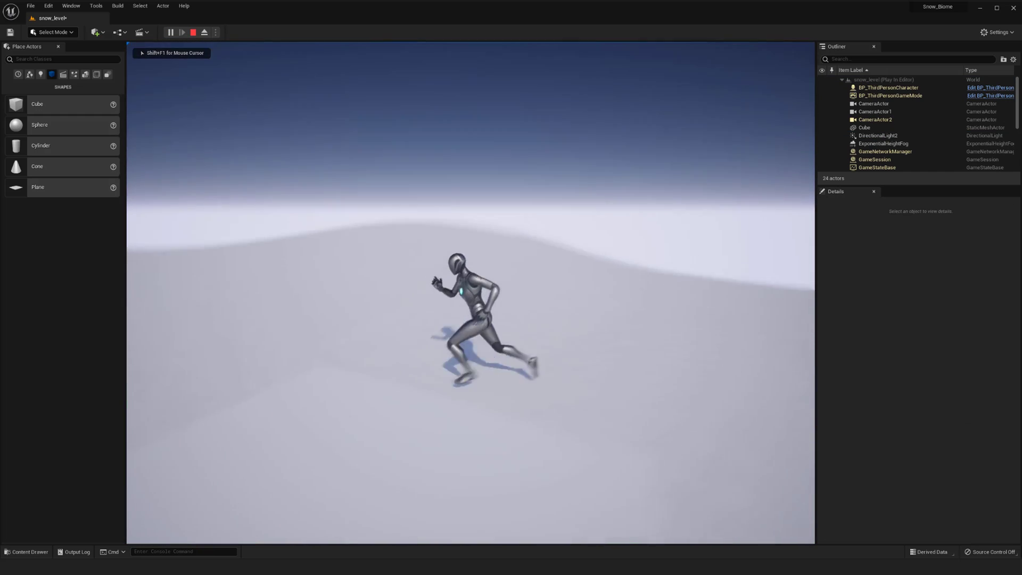
key(w)
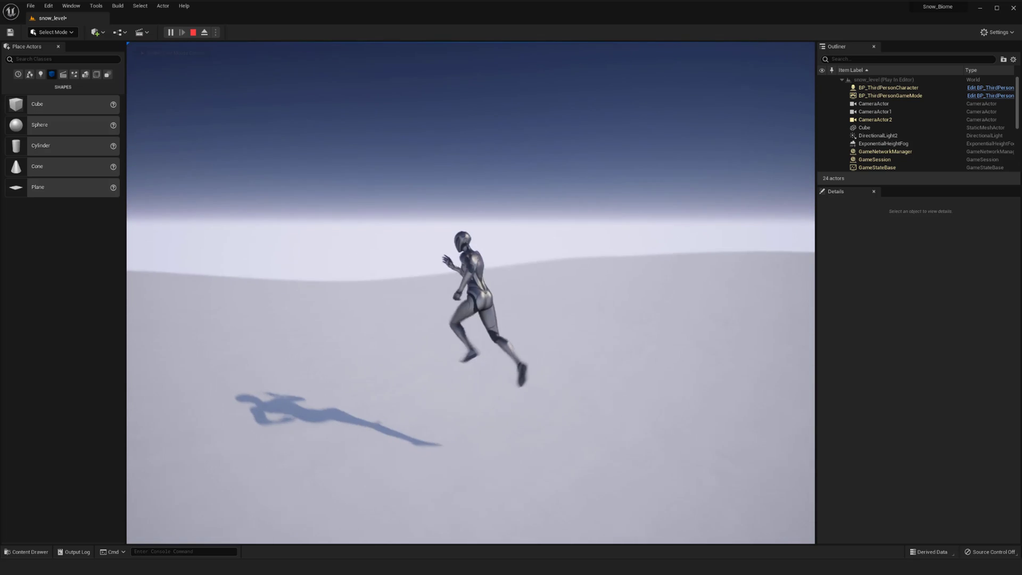
key(w)
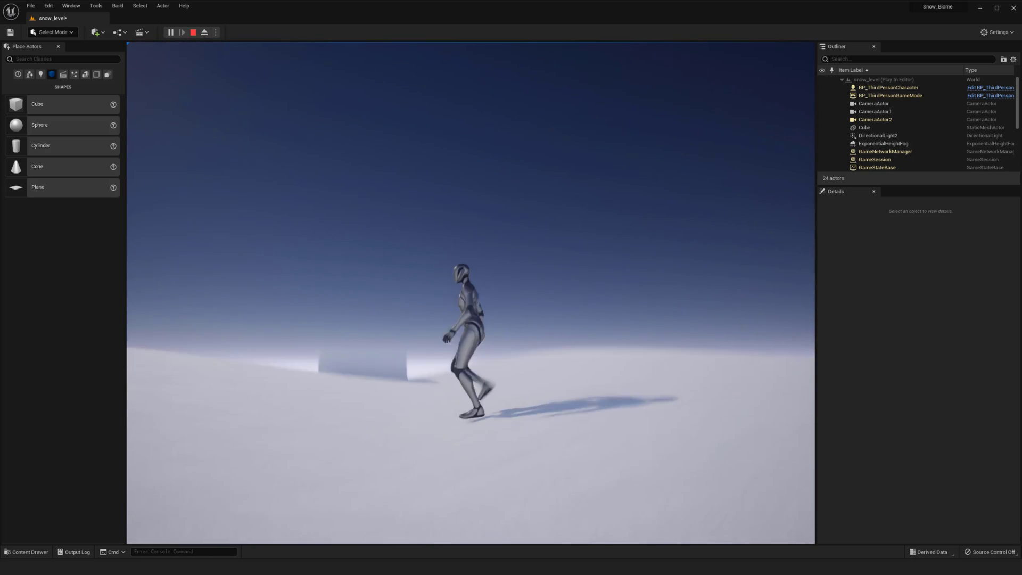
key(Escape)
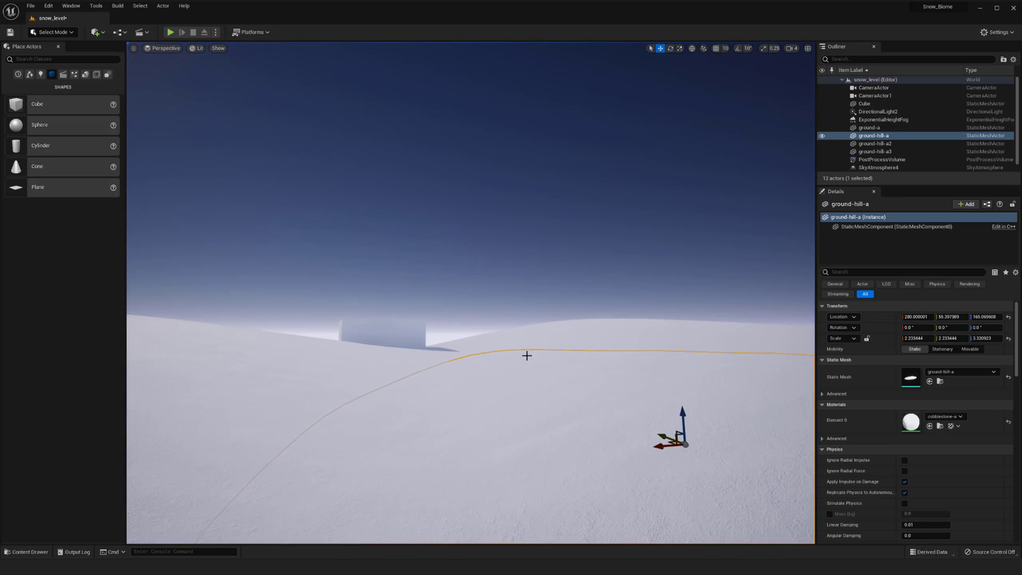
Check how the hill meshes meet using the Lighting Only view mode, and return the viewport to Lit
click(196, 48)
click(221, 107)
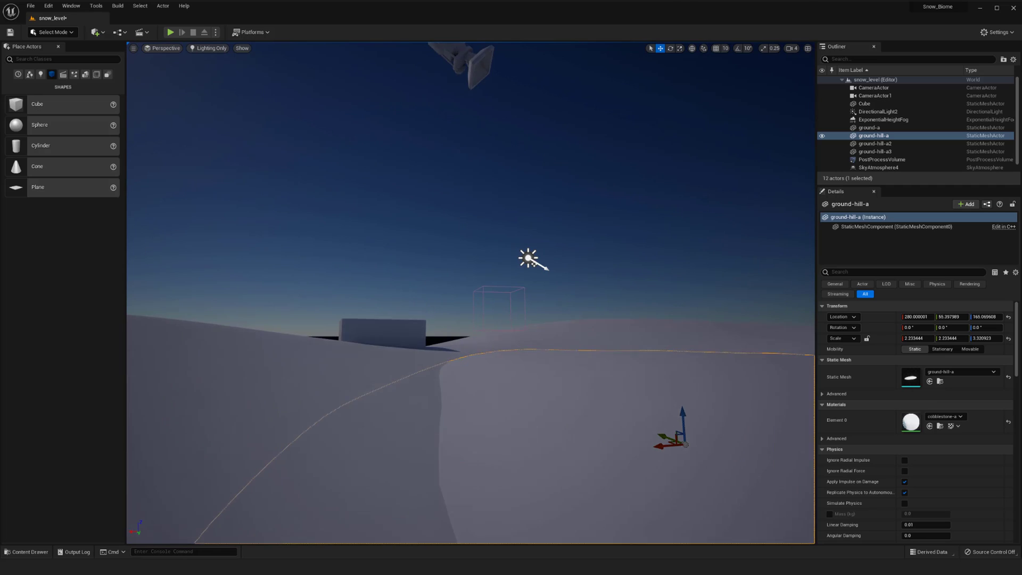
key(q)
click(207, 47)
click(215, 68)
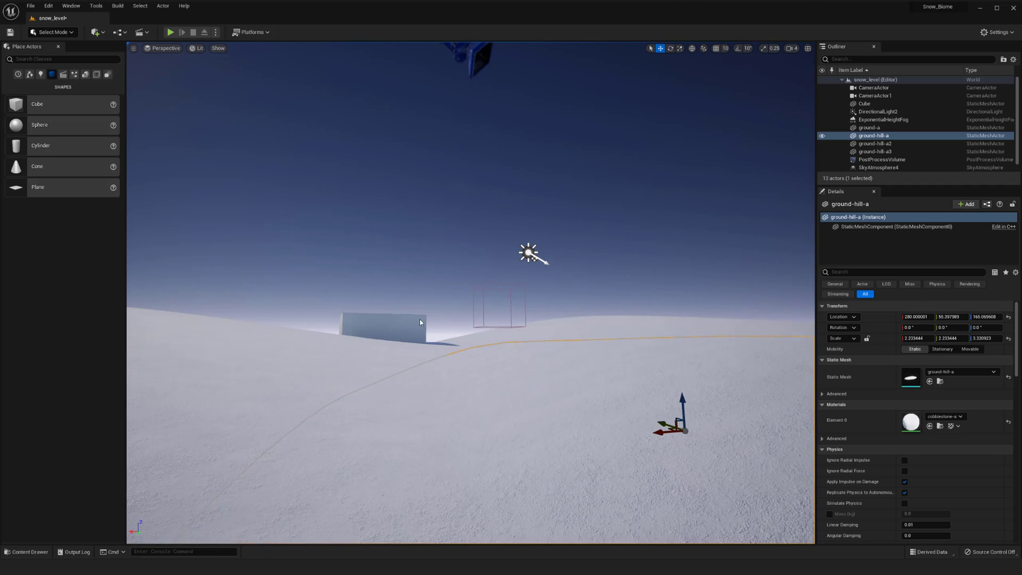
Examine the snow texture's tiling and the blend between the hills and ground in game view from several angles
right_drag(441, 351, 490, 386)
key(g)
key(g)
right_click(490, 368)
text(wg)
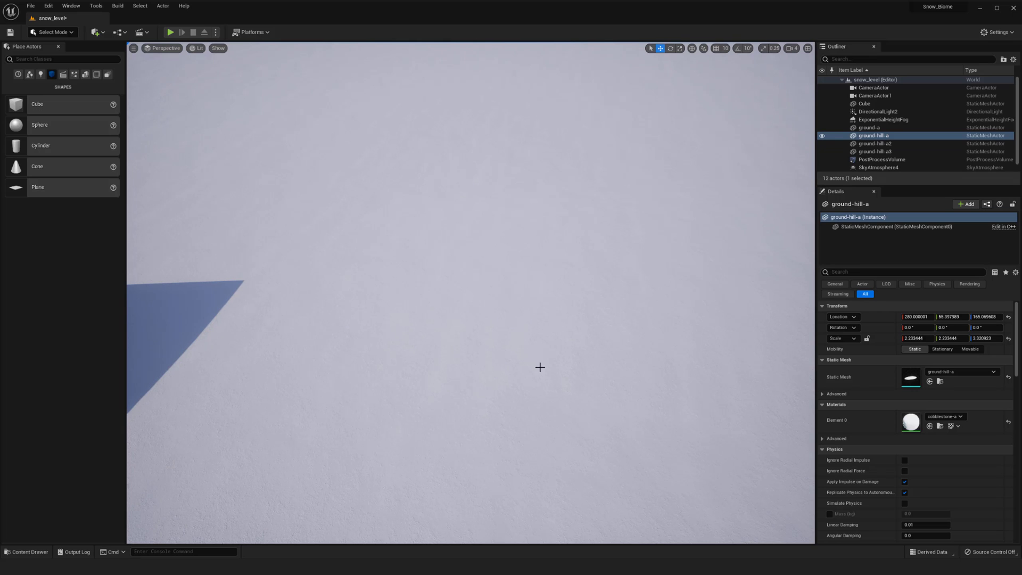
right_drag(607, 306, 608, 309)
right_drag(409, 363, 406, 373)
right_drag(377, 285, 376, 286)
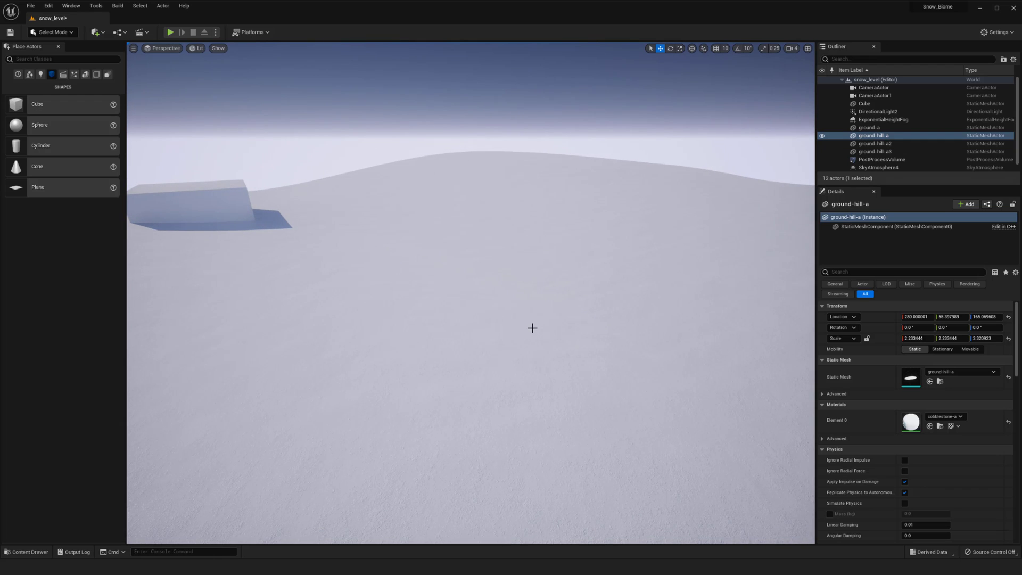
right_drag(555, 336, 554, 336)
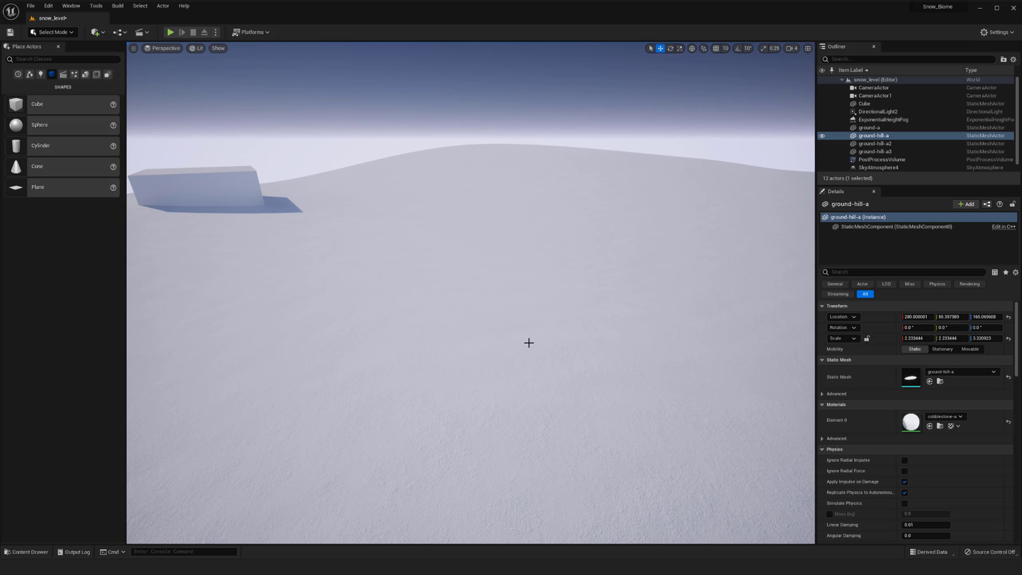
right_drag(570, 376, 543, 395)
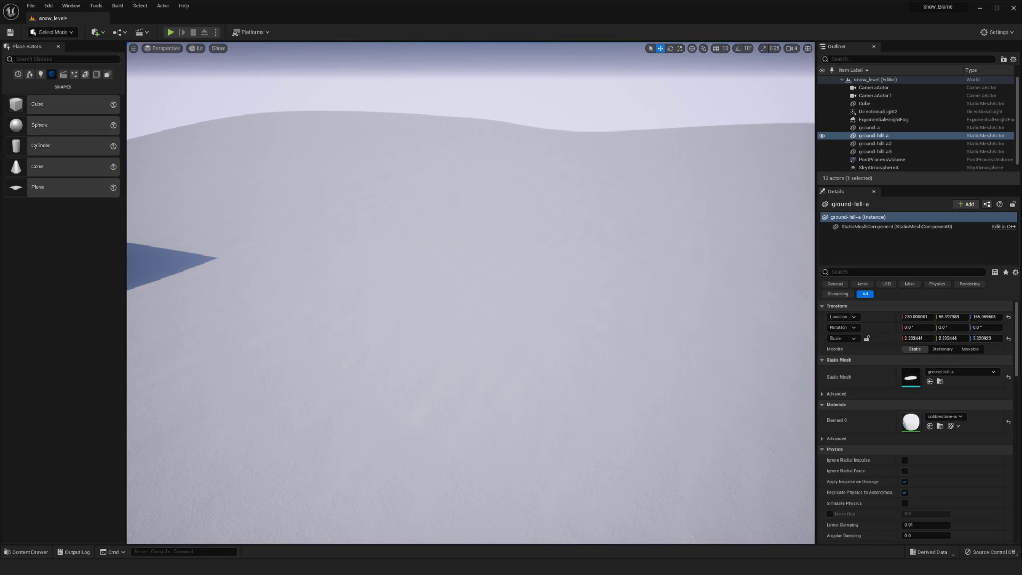